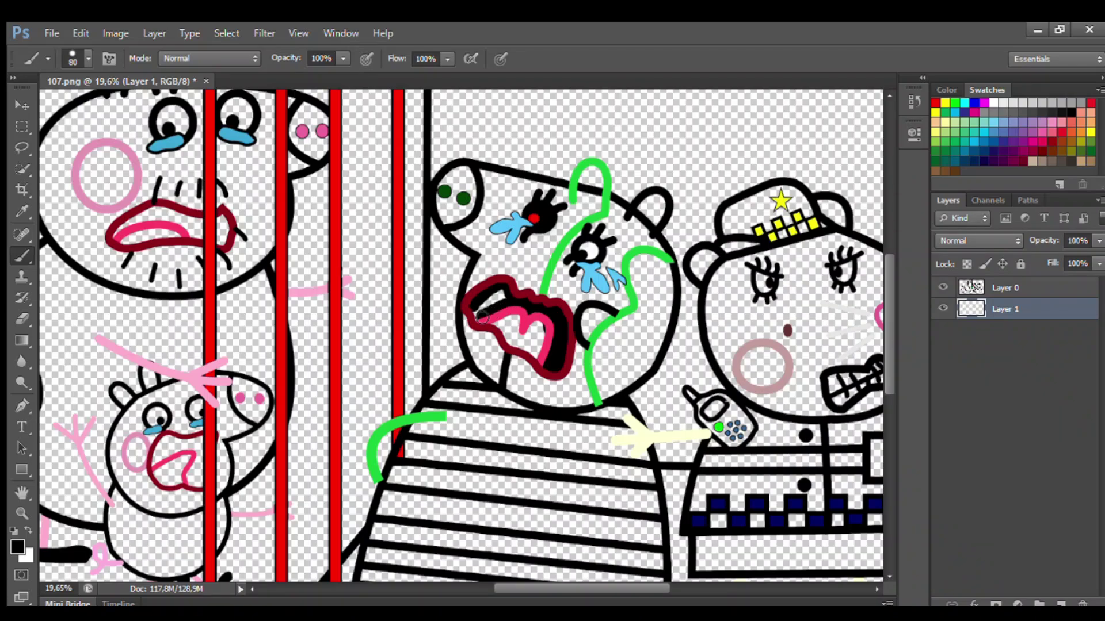
# - Fill the striped-dress pig's tongue with a sampled pink, and its snout, upright ear and front half of face with the sampled outline green
pyautogui.press('i')
pyautogui.click(18, 253)
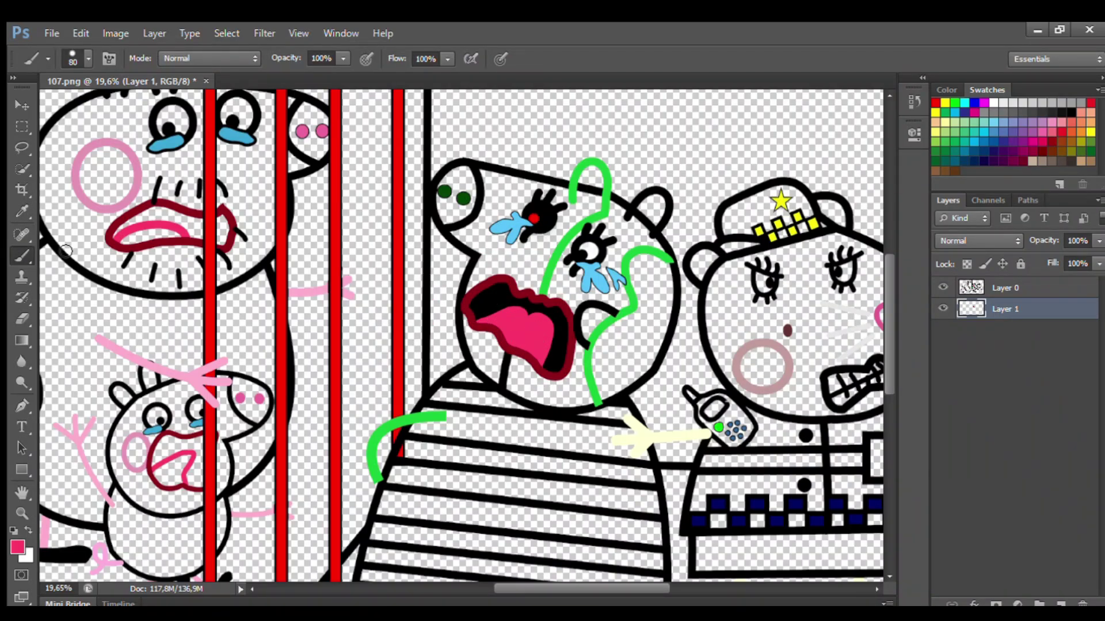
pyautogui.click(22, 211)
pyautogui.click(573, 194)
pyautogui.click(22, 256)
pyautogui.moveTo(576, 198)
pyautogui.mouseDown()
pyautogui.moveTo(598, 189)
pyautogui.moveTo(601, 208)
pyautogui.moveTo(560, 235)
pyautogui.moveTo(539, 291)
pyautogui.moveTo(509, 275)
pyautogui.moveTo(473, 291)
pyautogui.moveTo(476, 247)
pyautogui.moveTo(446, 203)
pyautogui.moveTo(495, 180)
pyautogui.moveTo(584, 204)
pyautogui.moveTo(462, 198)
pyautogui.moveTo(516, 211)
pyautogui.moveTo(530, 244)
pyautogui.moveTo(552, 246)
pyautogui.moveTo(571, 227)
pyautogui.moveTo(535, 264)
pyautogui.moveTo(512, 248)
pyautogui.mouseUp()
pyautogui.press(']')
pyautogui.press(']')
pyautogui.moveTo(489, 329); pyautogui.dragTo(485, 349)
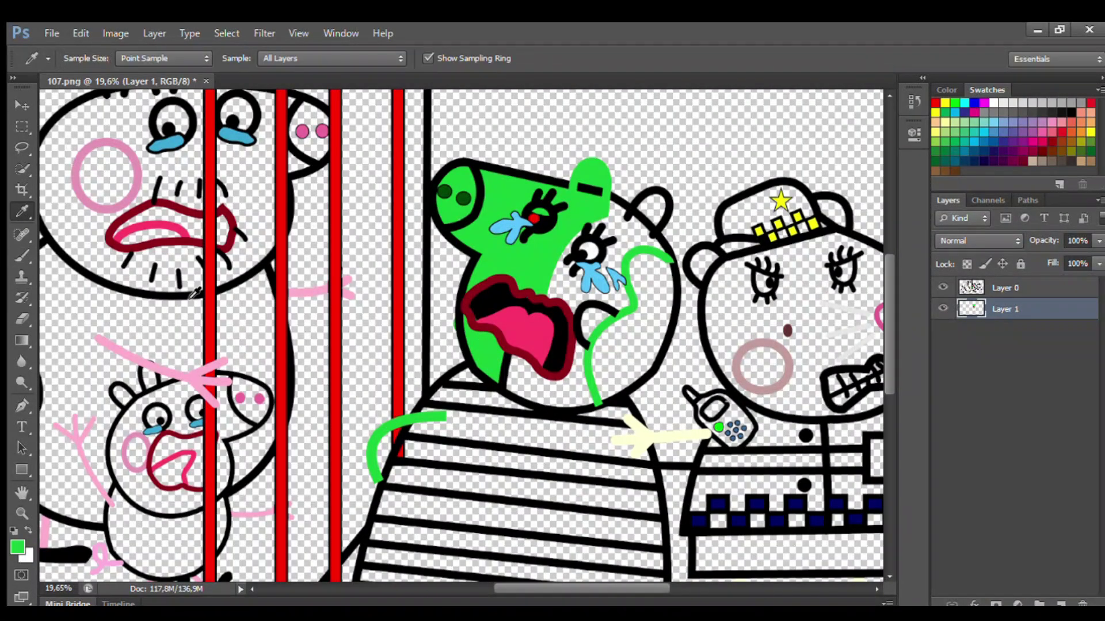
# - Add a new layer beneath Layer 1 and fill the middle of the green pig's face and its back ear with the sampled light pink
pyautogui.keyDown('alt'); pyautogui.click(345, 290); pyautogui.keyUp('alt')
pyautogui.click(1060, 604)
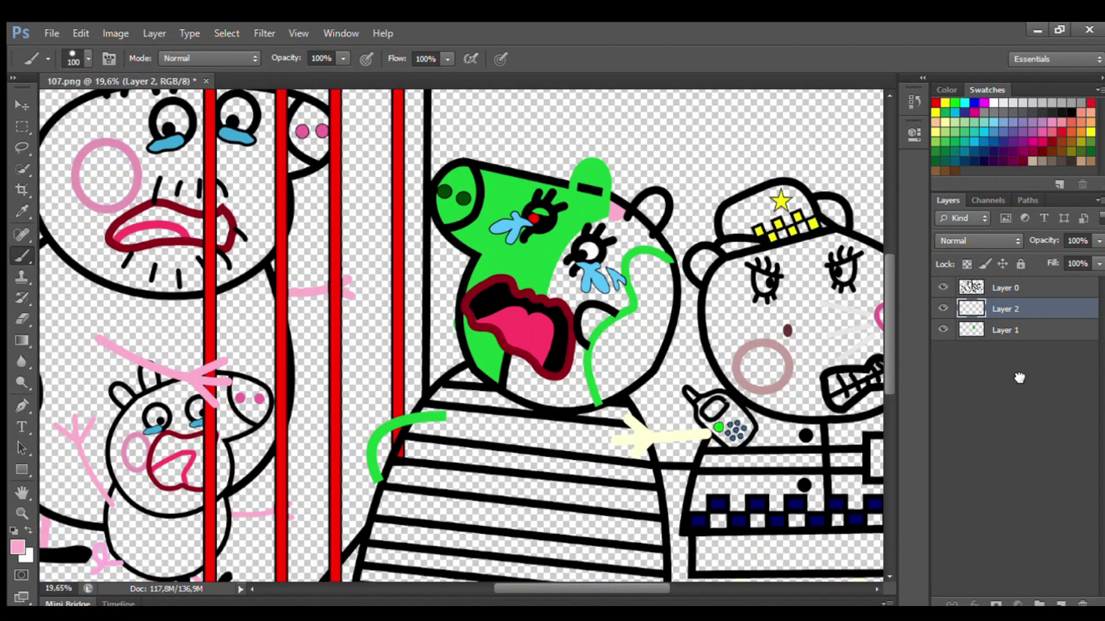
pyautogui.moveTo(618, 207)
pyautogui.mouseDown()
pyautogui.moveTo(524, 352)
pyautogui.moveTo(518, 389)
pyautogui.moveTo(583, 404)
pyautogui.moveTo(580, 355)
pyautogui.moveTo(577, 392)
pyautogui.moveTo(528, 366)
pyautogui.moveTo(568, 387)
pyautogui.mouseUp()
pyautogui.press(']')
pyautogui.press(']')
pyautogui.moveTo(609, 302)
pyautogui.mouseDown()
pyautogui.moveTo(651, 246)
pyautogui.moveTo(640, 220)
pyautogui.moveTo(655, 228)
pyautogui.moveTo(631, 228)
pyautogui.moveTo(613, 265)
pyautogui.moveTo(595, 250)
pyautogui.moveTo(616, 297)
pyautogui.mouseUp()
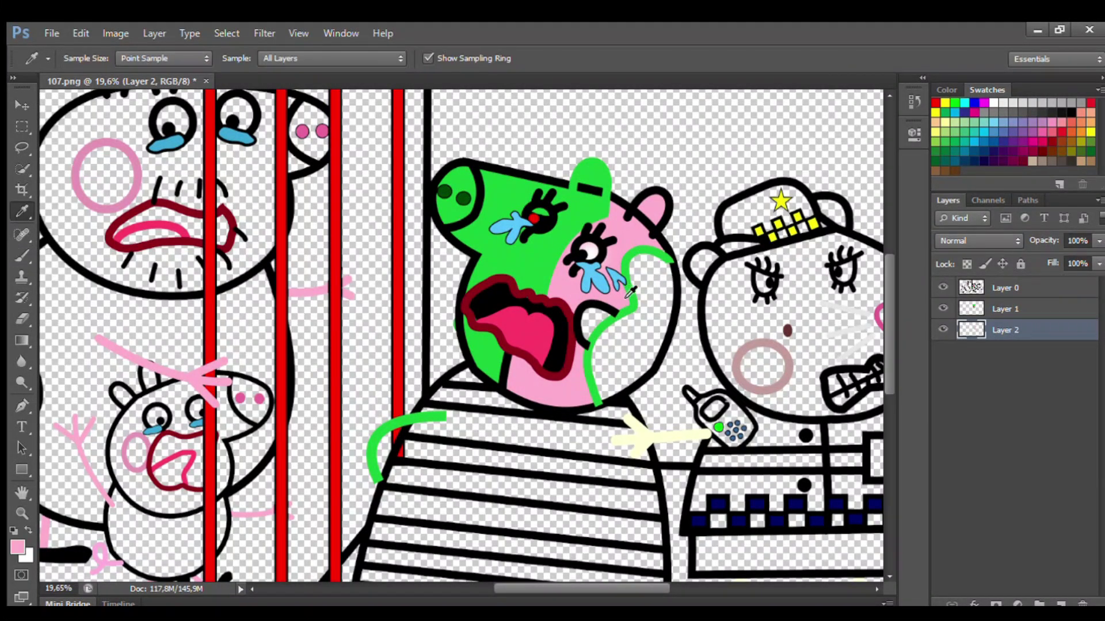
# - Fill the outlined patch at the back of the half-pink pig's head with the sampled green
pyautogui.keyDown('alt'); pyautogui.click(639, 258); pyautogui.keyUp('alt')
pyautogui.press('[')
pyautogui.press('[')
pyautogui.moveTo(665, 265)
pyautogui.mouseDown()
pyautogui.moveTo(635, 280)
pyautogui.moveTo(628, 325)
pyautogui.moveTo(599, 373)
pyautogui.moveTo(612, 395)
pyautogui.moveTo(666, 341)
pyautogui.moveTo(662, 267)
pyautogui.moveTo(612, 363)
pyautogui.moveTo(625, 370)
pyautogui.moveTo(662, 278)
pyautogui.moveTo(645, 354)
pyautogui.mouseUp()
# - Choose a darker green and fill the small curved shape next to the green patch on the pig's cheek
pyautogui.click(18, 548)
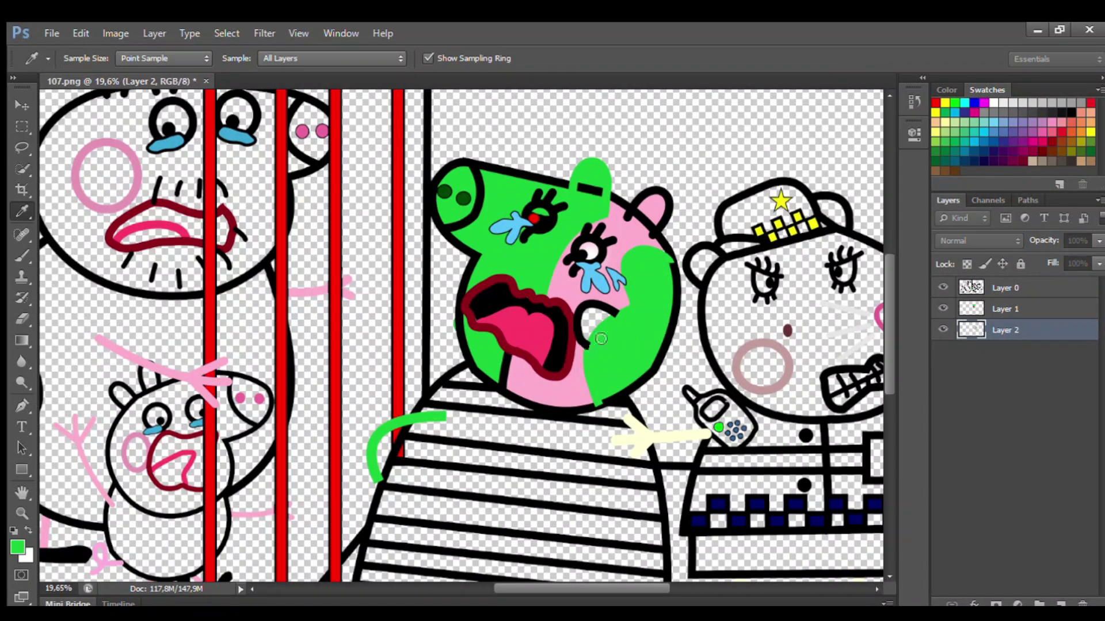
pyautogui.click(600, 338)
pyautogui.press('Return')
pyautogui.press('[')
pyautogui.click(602, 318)
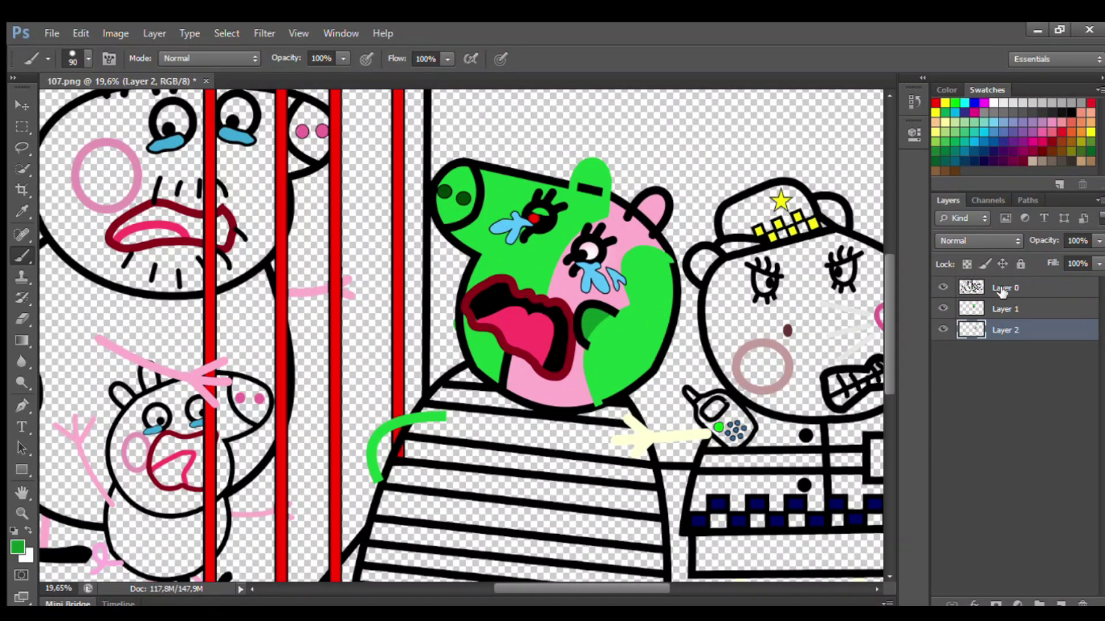
# - On Layer 0, paint bright green over the black line crossing the base of the pig's green ear and tidy the green edges
pyautogui.click(1001, 292)
pyautogui.keyDown('alt'); pyautogui.click(610, 350); pyautogui.keyUp('alt')
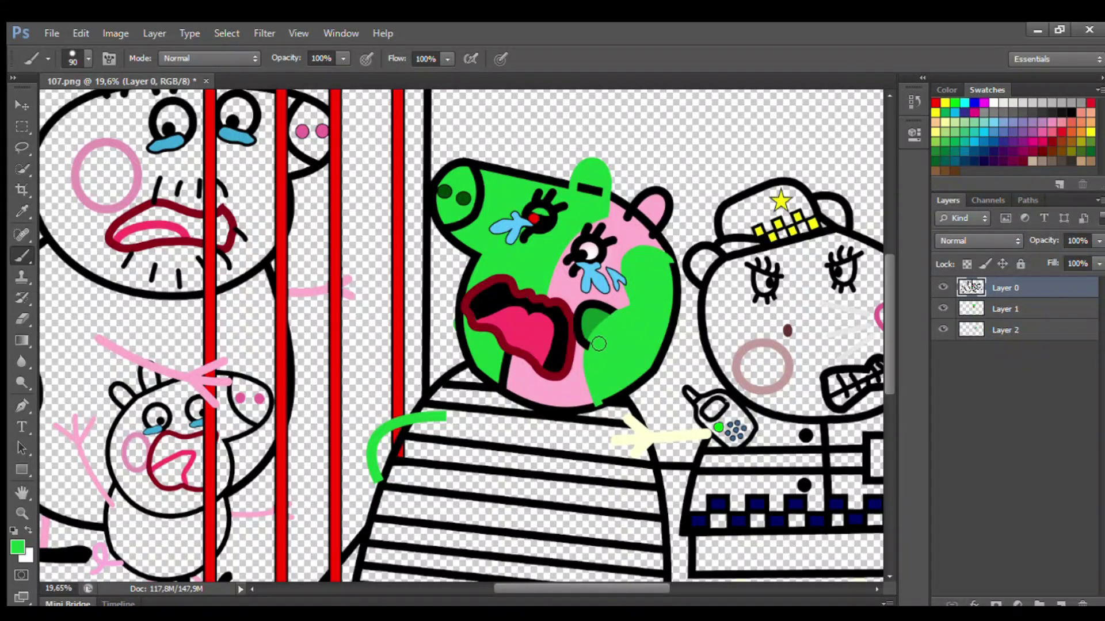
pyautogui.keyDown('alt'); pyautogui.click(615, 433); pyautogui.keyUp('alt')
pyautogui.press('[')
pyautogui.press('[')
pyautogui.keyDown('alt'); pyautogui.click(577, 184); pyautogui.keyUp('alt')
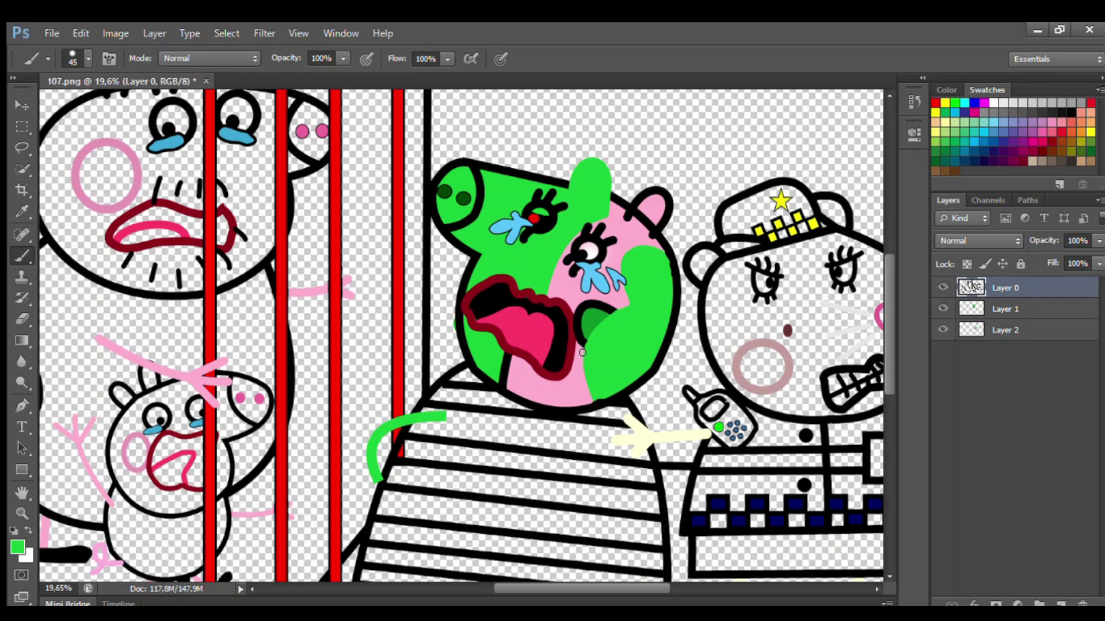
# - Add a new layer beneath Layer 2 and set the painting colour to black
pyautogui.moveTo(890, 275); pyautogui.dragTo(889, 298)
pyautogui.click(1007, 332)
pyautogui.click(1061, 603)
pyautogui.moveTo(1030, 334); pyautogui.dragTo(1030, 359)
pyautogui.click(1071, 114)
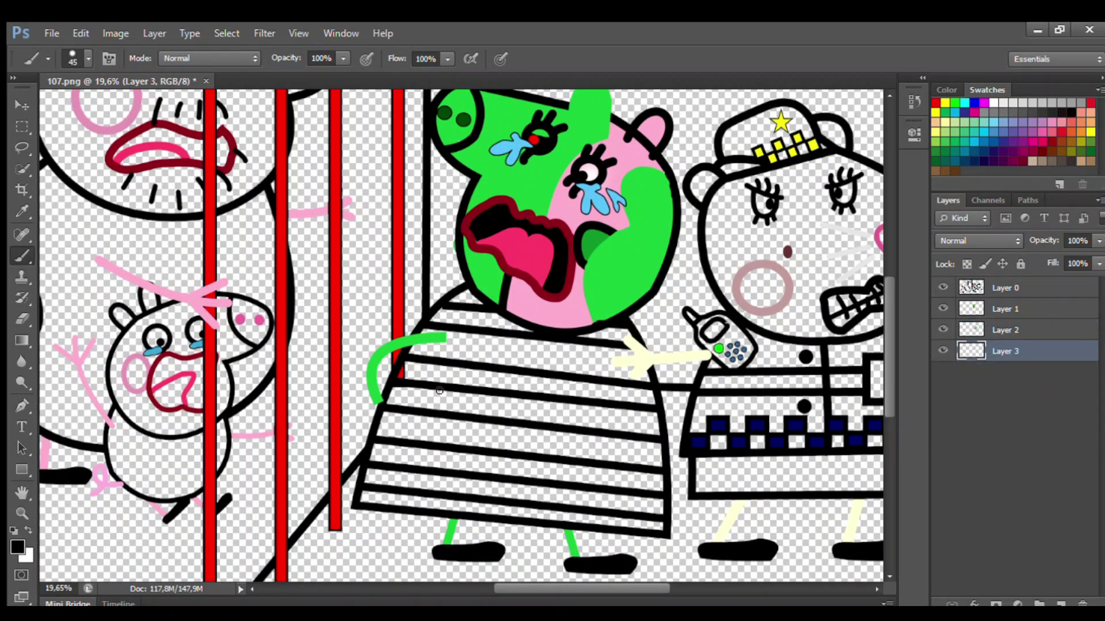
# - Fill alternating stripes of the green pig's prison dress with black, from the shoulders down to the hem
pyautogui.press(']')
pyautogui.moveTo(444, 312); pyautogui.dragTo(508, 324)
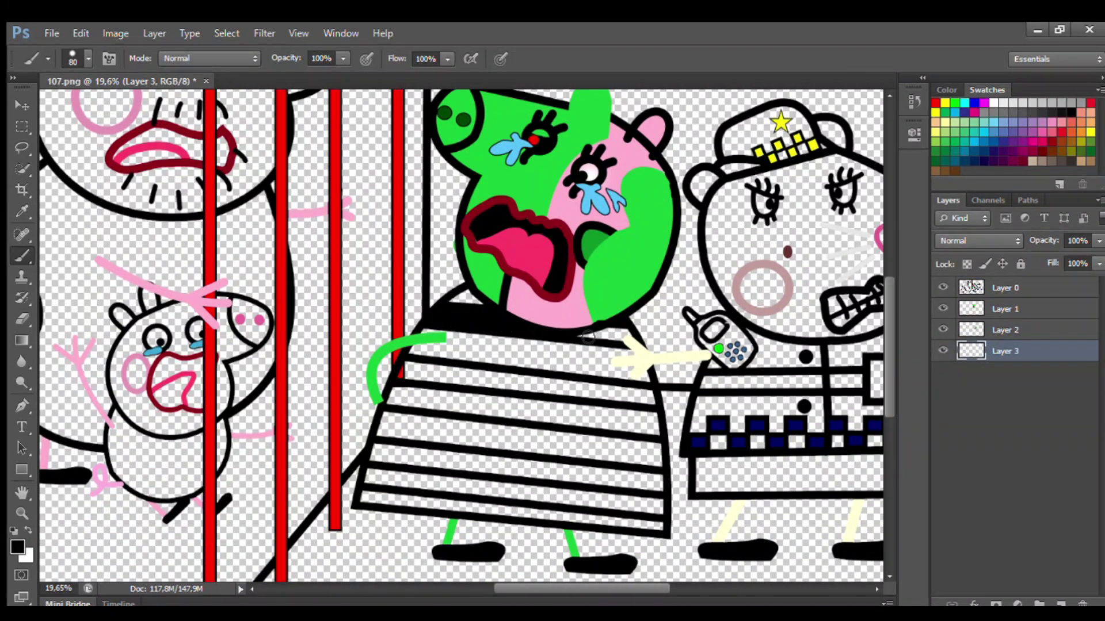
pyautogui.moveTo(427, 367)
pyautogui.mouseDown()
pyautogui.moveTo(650, 399)
pyautogui.moveTo(520, 390)
pyautogui.mouseUp()
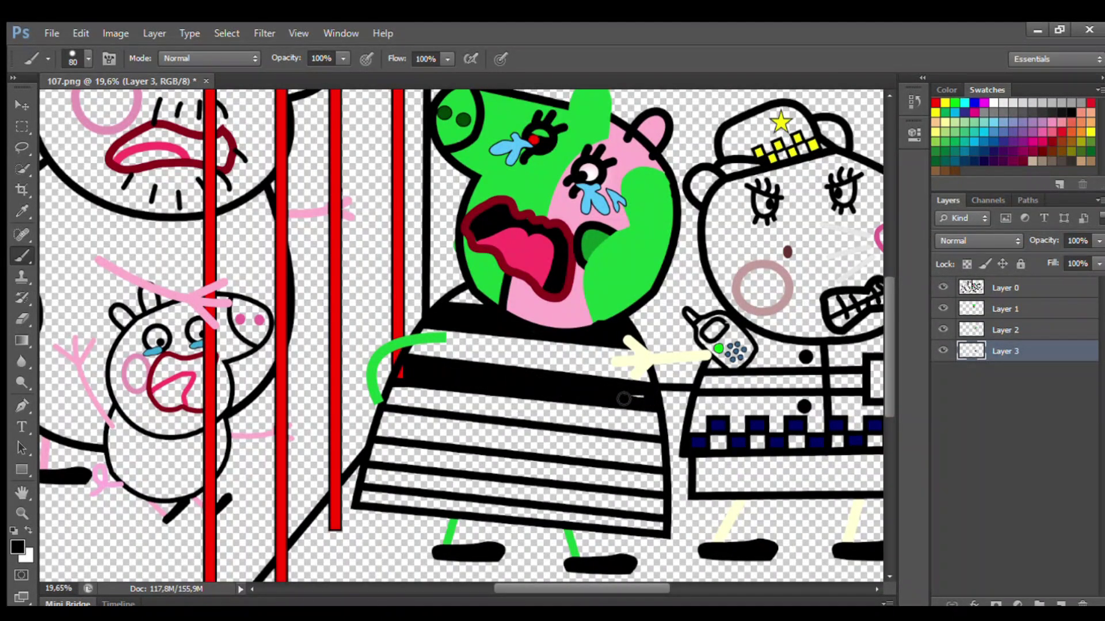
pyautogui.moveTo(623, 399); pyautogui.dragTo(644, 397)
pyautogui.click(1007, 288)
pyautogui.hotkey('alt', ',')
pyautogui.moveTo(383, 416)
pyautogui.mouseDown()
pyautogui.moveTo(624, 446)
pyautogui.moveTo(646, 465)
pyautogui.moveTo(385, 425)
pyautogui.moveTo(598, 454)
pyautogui.moveTo(661, 504)
pyautogui.moveTo(373, 481)
pyautogui.moveTo(662, 511)
pyautogui.mouseUp()
# - Add another layer beneath Layer 3 and fill the remaining stripes of the prison dress with white
pyautogui.click(1060, 605)
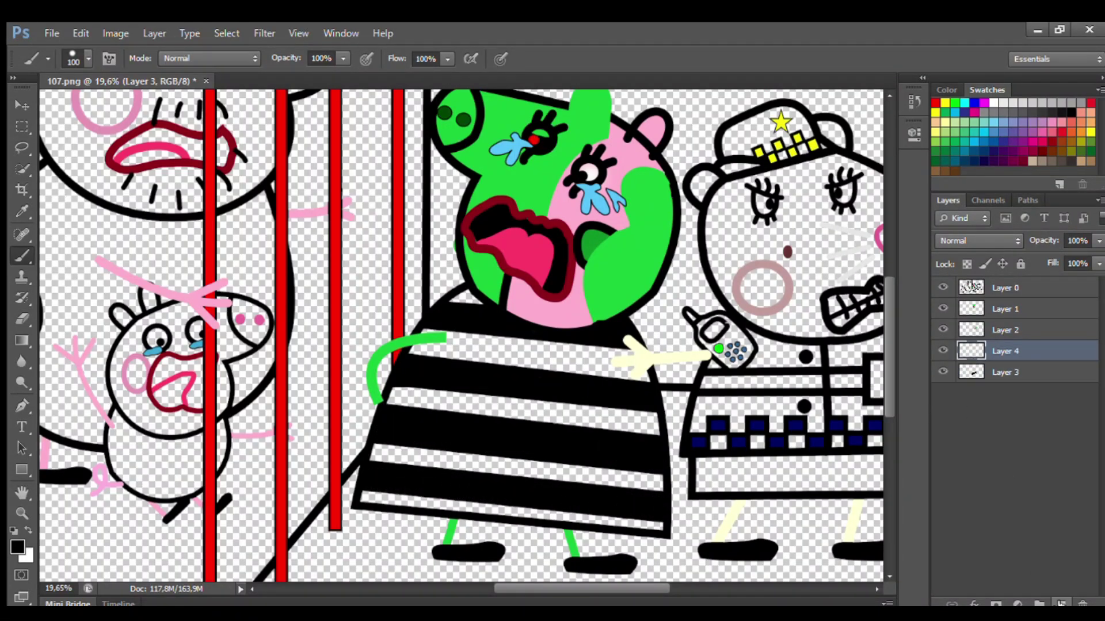
pyautogui.moveTo(466, 308)
pyautogui.mouseDown()
pyautogui.moveTo(464, 337)
pyautogui.moveTo(433, 355)
pyautogui.moveTo(638, 384)
pyautogui.moveTo(595, 360)
pyautogui.moveTo(442, 353)
pyautogui.moveTo(406, 404)
pyautogui.moveTo(660, 433)
pyautogui.moveTo(423, 410)
pyautogui.moveTo(384, 461)
pyautogui.moveTo(653, 483)
pyautogui.moveTo(503, 476)
pyautogui.moveTo(373, 501)
pyautogui.moveTo(666, 526)
pyautogui.mouseUp()
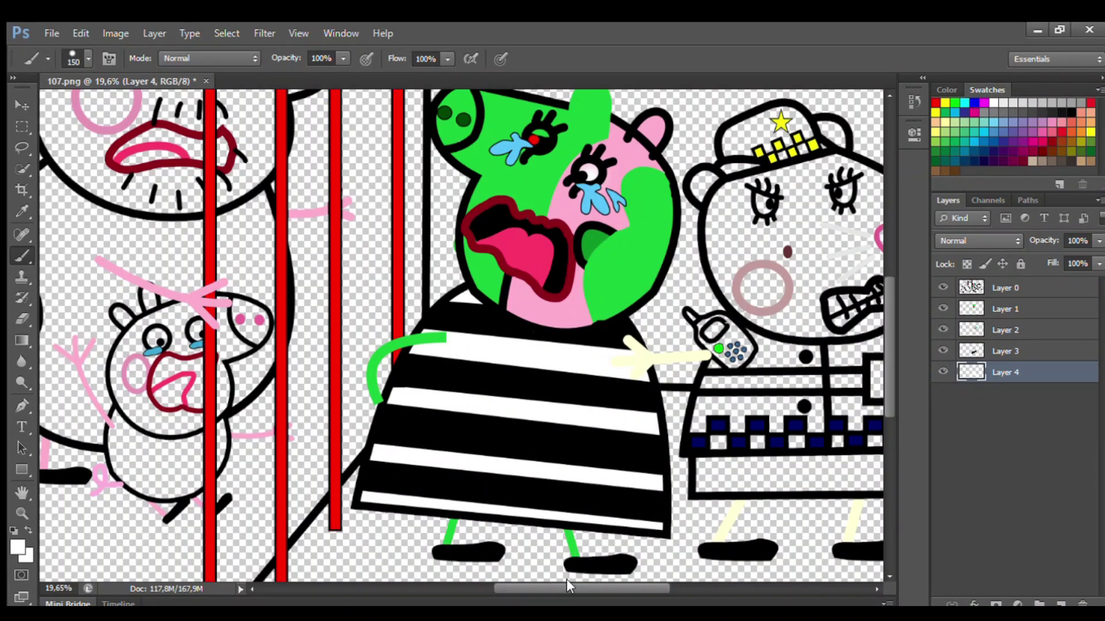
# - On Layer 1, fill the police officer's facial details: dusty-pink cheek, deep pink nose, white eyes and teeth
pyautogui.moveTo(567, 586); pyautogui.dragTo(607, 587)
pyautogui.click(1003, 309)
pyautogui.keyDown('alt'); pyautogui.click(577, 283); pyautogui.keyUp('alt')
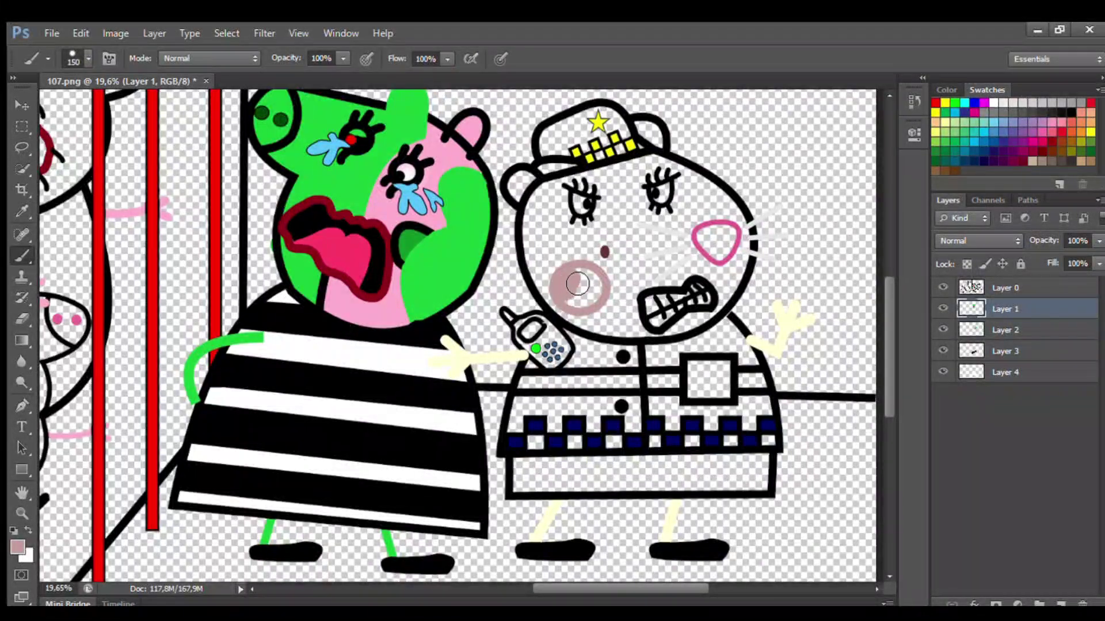
pyautogui.moveTo(577, 283); pyautogui.dragTo(580, 295)
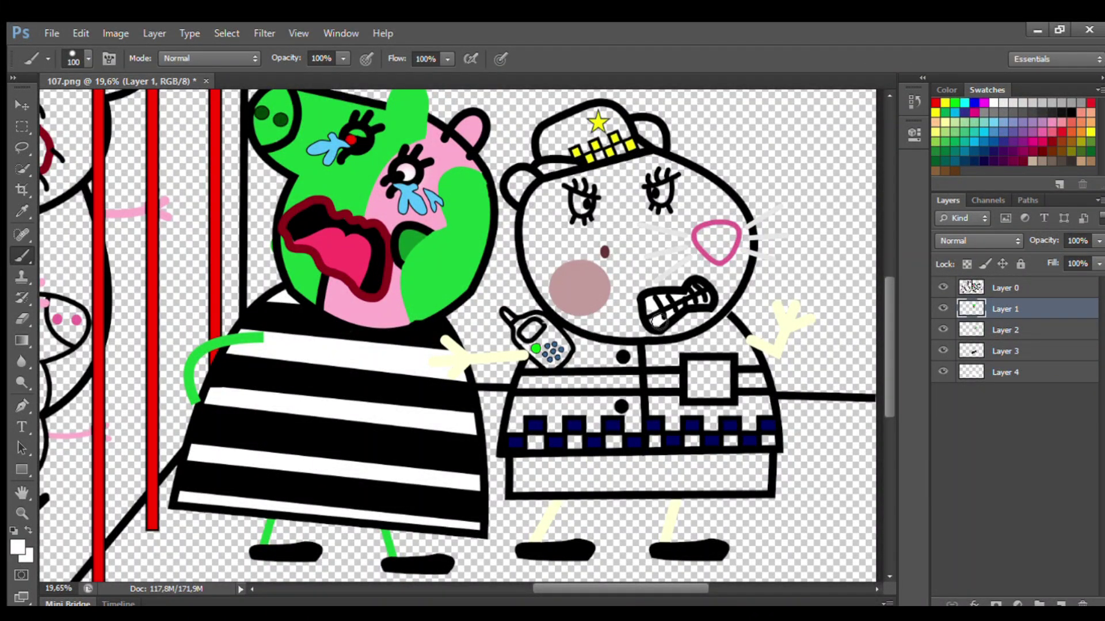
pyautogui.keyDown('alt'); pyautogui.click(307, 244); pyautogui.keyUp('alt')
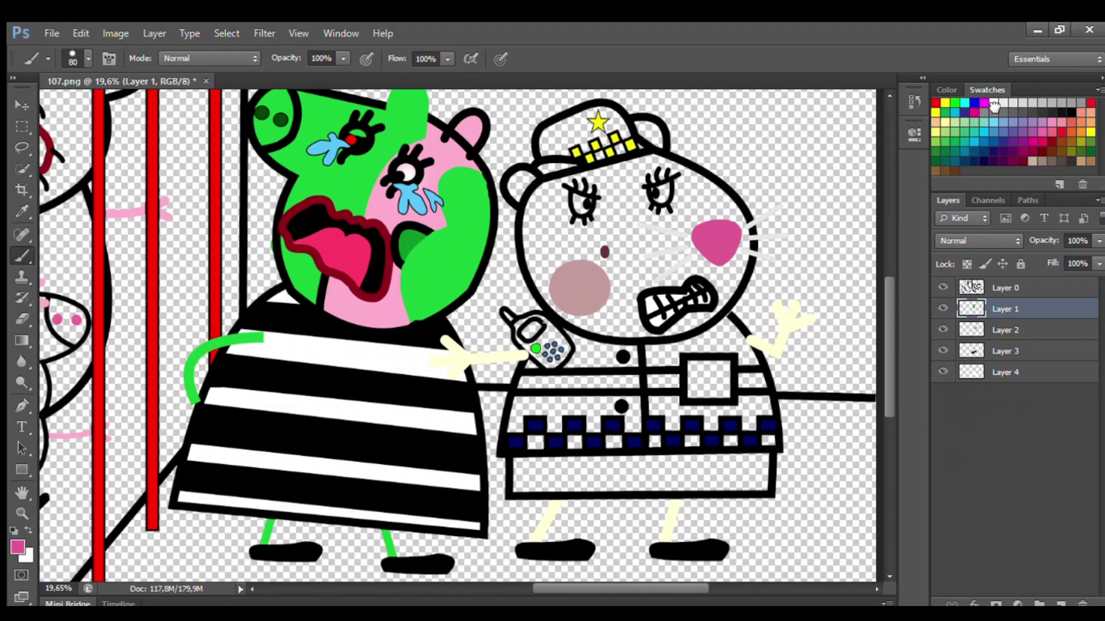
# - On Layer 2, fill the police officer's face and both ears with dark reddish brown
pyautogui.click(992, 333)
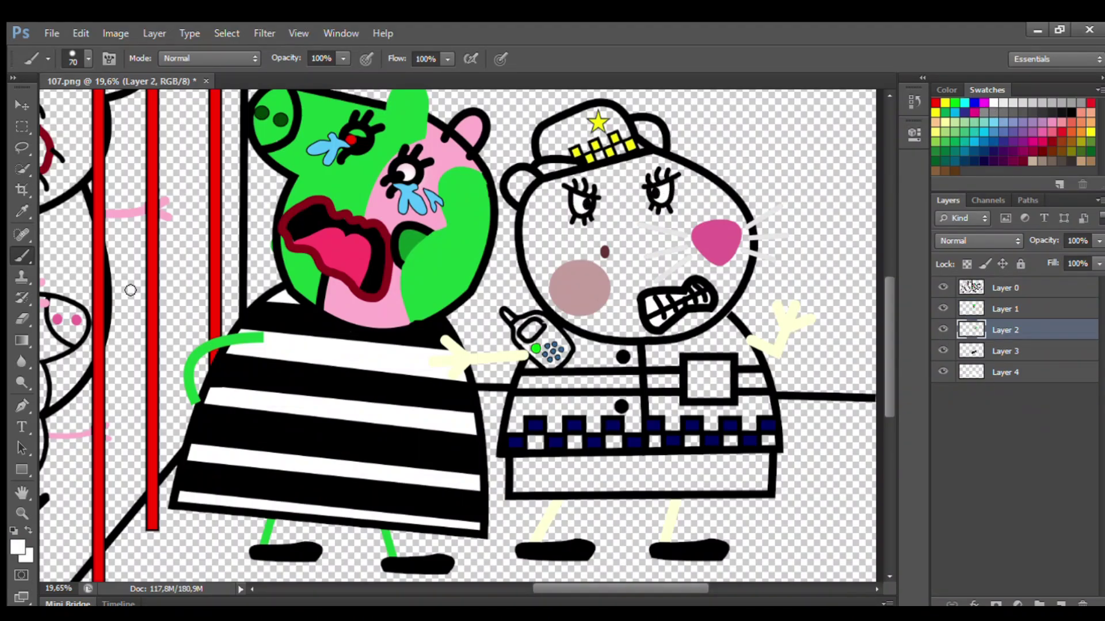
pyautogui.click(21, 210)
pyautogui.click(449, 338)
pyautogui.click(18, 548)
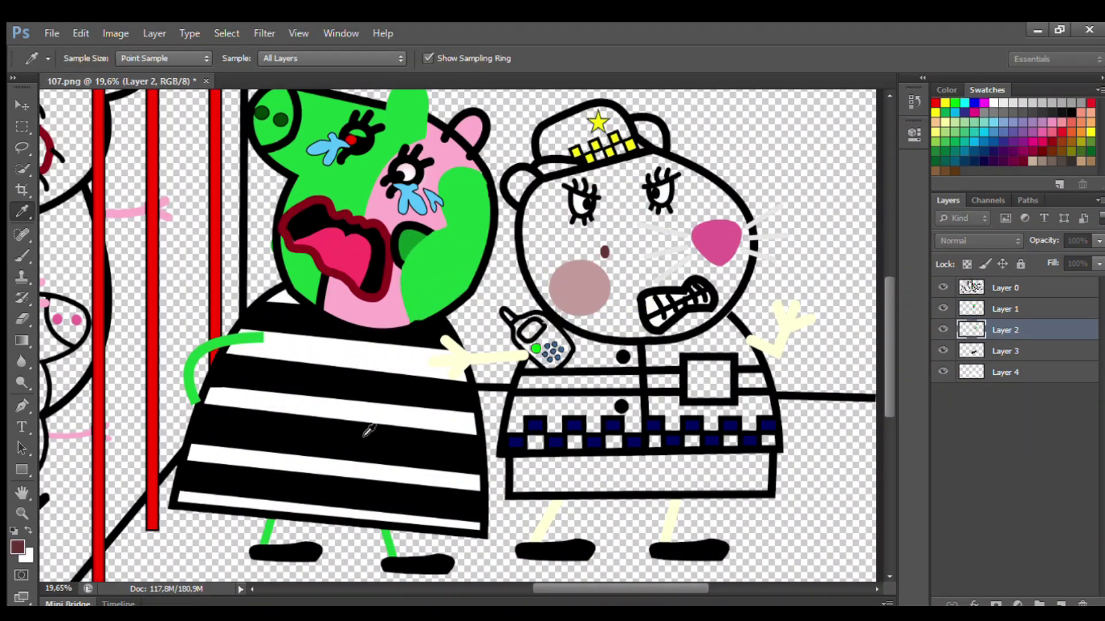
pyautogui.press('b')
pyautogui.moveTo(567, 196)
pyautogui.mouseDown()
pyautogui.moveTo(544, 202)
pyautogui.moveTo(537, 259)
pyautogui.moveTo(559, 299)
pyautogui.moveTo(602, 329)
pyautogui.moveTo(671, 334)
pyautogui.moveTo(733, 298)
pyautogui.moveTo(748, 243)
pyautogui.moveTo(731, 204)
pyautogui.moveTo(649, 170)
pyautogui.moveTo(575, 192)
pyautogui.moveTo(630, 194)
pyautogui.moveTo(559, 218)
pyautogui.moveTo(690, 207)
pyautogui.moveTo(553, 244)
pyautogui.moveTo(715, 233)
pyautogui.moveTo(560, 277)
pyautogui.moveTo(709, 256)
pyautogui.moveTo(615, 297)
pyautogui.moveTo(621, 320)
pyautogui.mouseUp()
pyautogui.moveTo(538, 191); pyautogui.dragTo(648, 161)
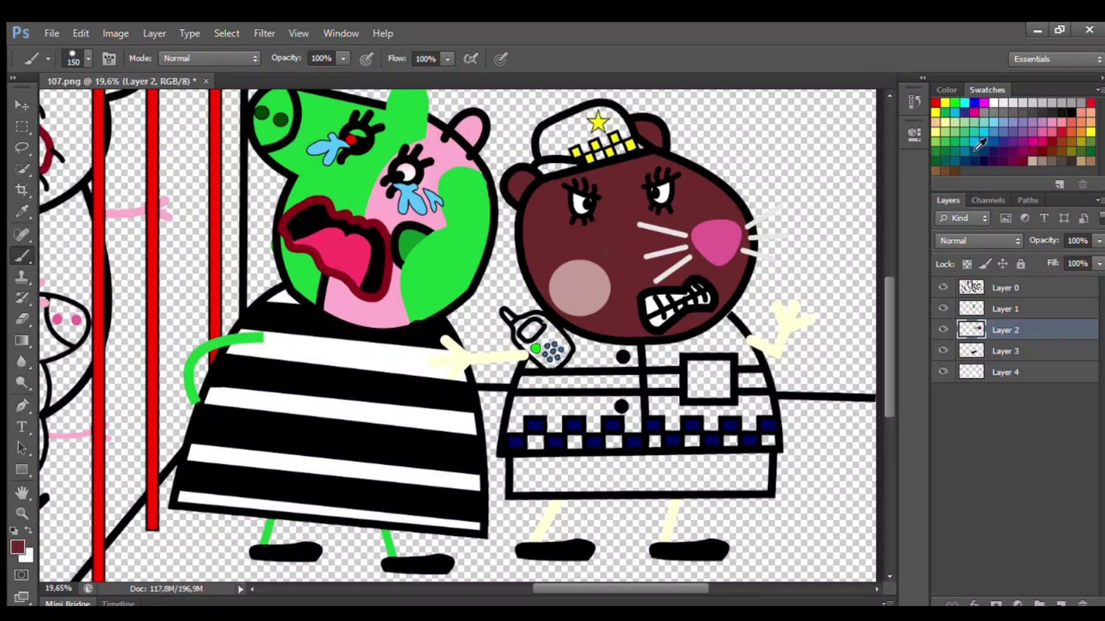
# - Fill the police officer's cap with dark navy blue, leaving the star and checkered band as they are
pyautogui.press('[')
pyautogui.press('[')
pyautogui.moveTo(561, 184)
pyautogui.mouseDown()
pyautogui.moveTo(560, 134)
pyautogui.moveTo(610, 115)
pyautogui.moveTo(632, 153)
pyautogui.moveTo(559, 168)
pyautogui.moveTo(547, 149)
pyautogui.moveTo(626, 137)
pyautogui.mouseUp()
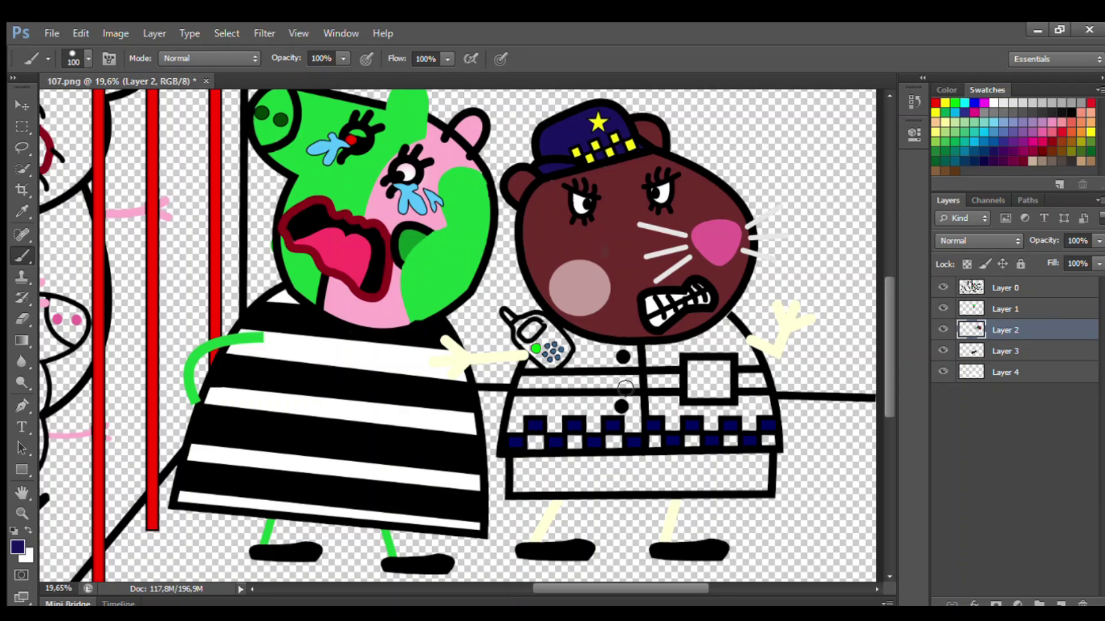
# - Fill the body of the police officer's phone with dark red and its screen with white
pyautogui.scroll(3, 625, 388)
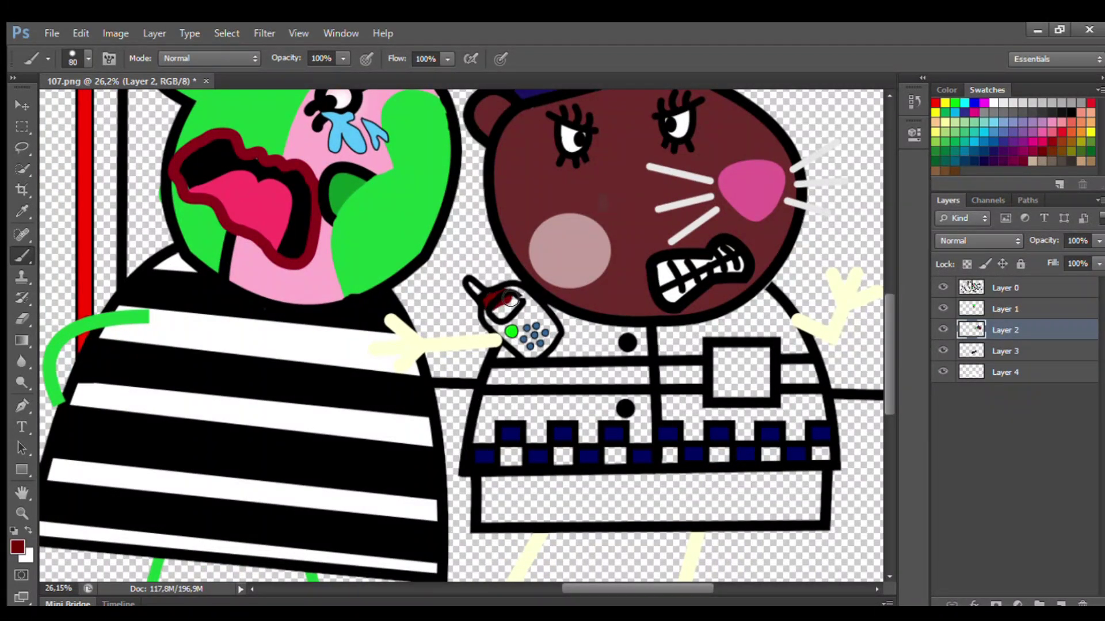
pyautogui.moveTo(509, 299)
pyautogui.mouseDown()
pyautogui.moveTo(553, 333)
pyautogui.moveTo(509, 330)
pyautogui.mouseUp()
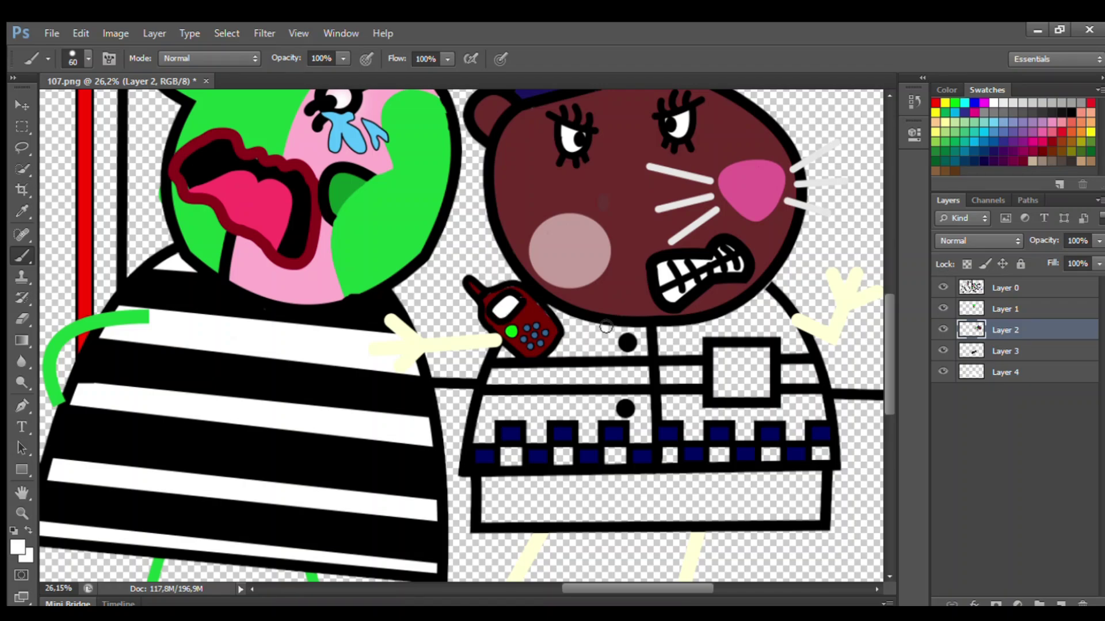
# - Fill the police officer's jacket and the gaps in its checkered band with yellow, mainly on Layer 3
pyautogui.moveTo(496, 375)
pyautogui.mouseDown()
pyautogui.moveTo(644, 371)
pyautogui.moveTo(615, 382)
pyautogui.moveTo(499, 380)
pyautogui.mouseUp()
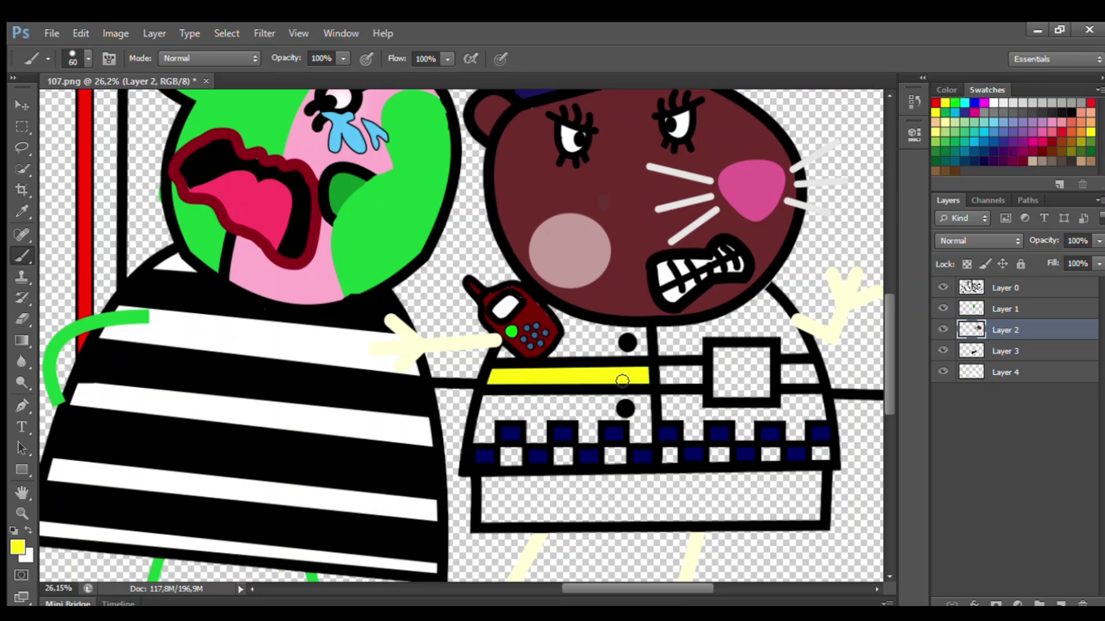
pyautogui.click(1004, 351)
pyautogui.press(']')
pyautogui.press(']')
pyautogui.press(']')
pyautogui.press(']')
pyautogui.press(']')
pyautogui.press(']')
pyautogui.moveTo(550, 331)
pyautogui.mouseDown()
pyautogui.moveTo(648, 361)
pyautogui.moveTo(650, 431)
pyautogui.moveTo(625, 460)
pyautogui.moveTo(630, 413)
pyautogui.moveTo(500, 419)
pyautogui.moveTo(575, 464)
pyautogui.moveTo(801, 462)
pyautogui.moveTo(826, 433)
pyautogui.moveTo(793, 415)
pyautogui.moveTo(714, 420)
pyautogui.moveTo(709, 445)
pyautogui.moveTo(802, 367)
pyautogui.moveTo(778, 321)
pyautogui.moveTo(742, 331)
pyautogui.moveTo(760, 339)
pyautogui.moveTo(517, 365)
pyautogui.moveTo(656, 407)
pyautogui.mouseUp()
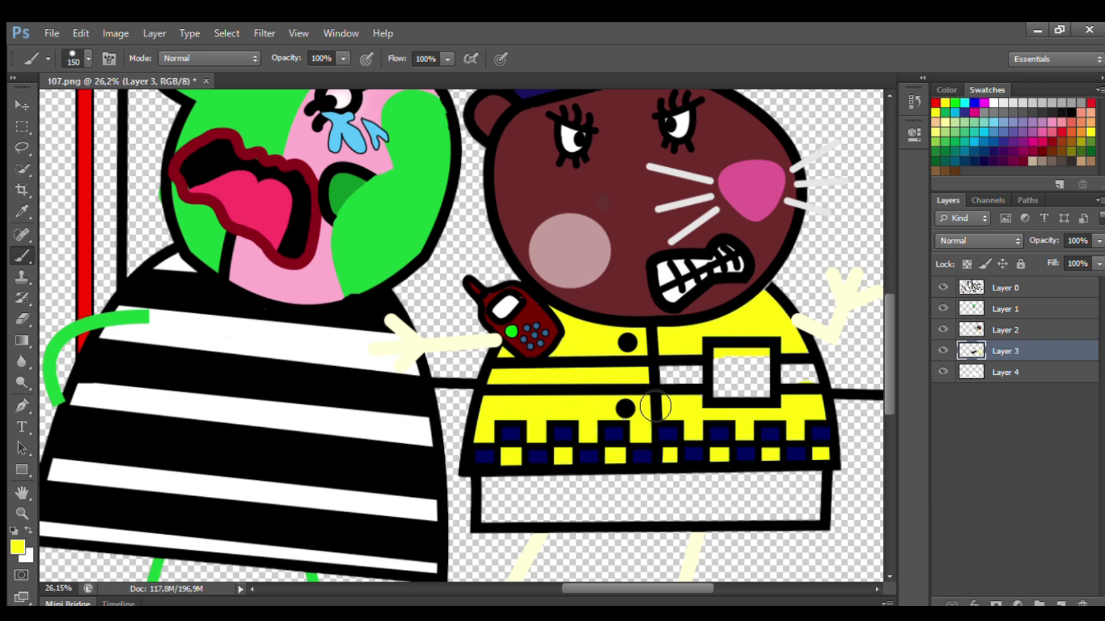
# - Fill the square pocket and the horizontal band of the officer's jacket with the navy of the checkered squares
pyautogui.keyDown('alt'); pyautogui.click(561, 432); pyautogui.keyUp('alt')
pyautogui.press('[')
pyautogui.press('[')
pyautogui.press('[')
pyautogui.moveTo(723, 355)
pyautogui.mouseDown()
pyautogui.moveTo(766, 357)
pyautogui.moveTo(768, 396)
pyautogui.moveTo(723, 397)
pyautogui.moveTo(759, 385)
pyautogui.mouseUp()
pyautogui.press('[')
pyautogui.moveTo(783, 371); pyautogui.dragTo(810, 372)
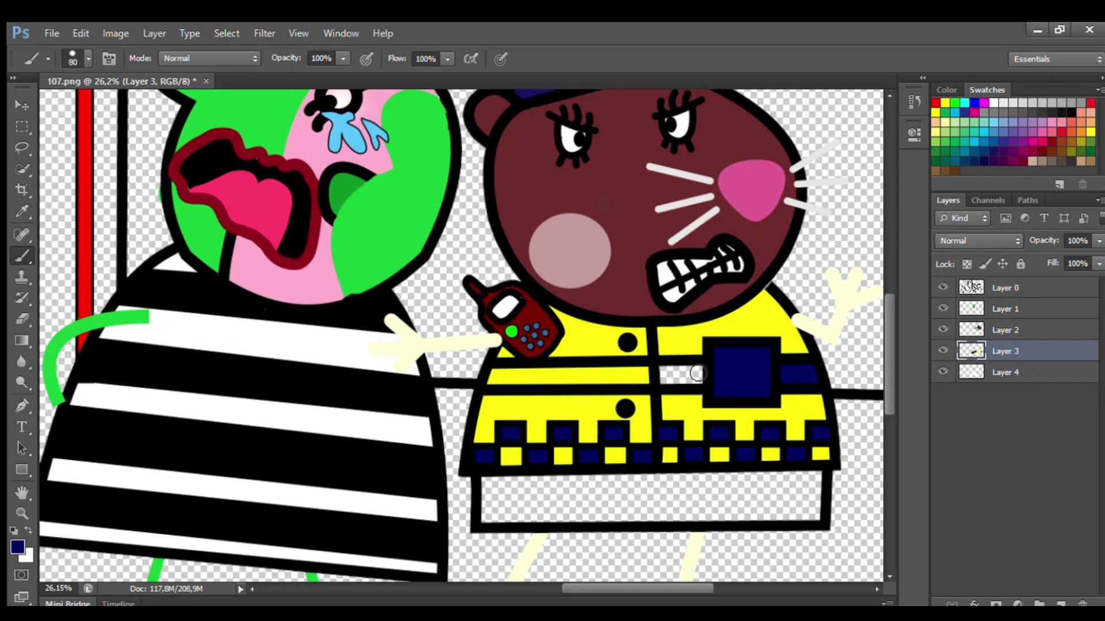
pyautogui.moveTo(698, 373)
pyautogui.mouseDown()
pyautogui.moveTo(665, 373)
pyautogui.moveTo(706, 381)
pyautogui.moveTo(495, 380)
pyautogui.moveTo(646, 386)
pyautogui.mouseUp()
# - On Layer 2, fill the police officer's skirt with the same navy blue
pyautogui.click(1008, 323)
pyautogui.moveTo(483, 483)
pyautogui.mouseDown()
pyautogui.moveTo(810, 478)
pyautogui.moveTo(819, 511)
pyautogui.moveTo(493, 526)
pyautogui.moveTo(500, 496)
pyautogui.moveTo(713, 490)
pyautogui.mouseUp()
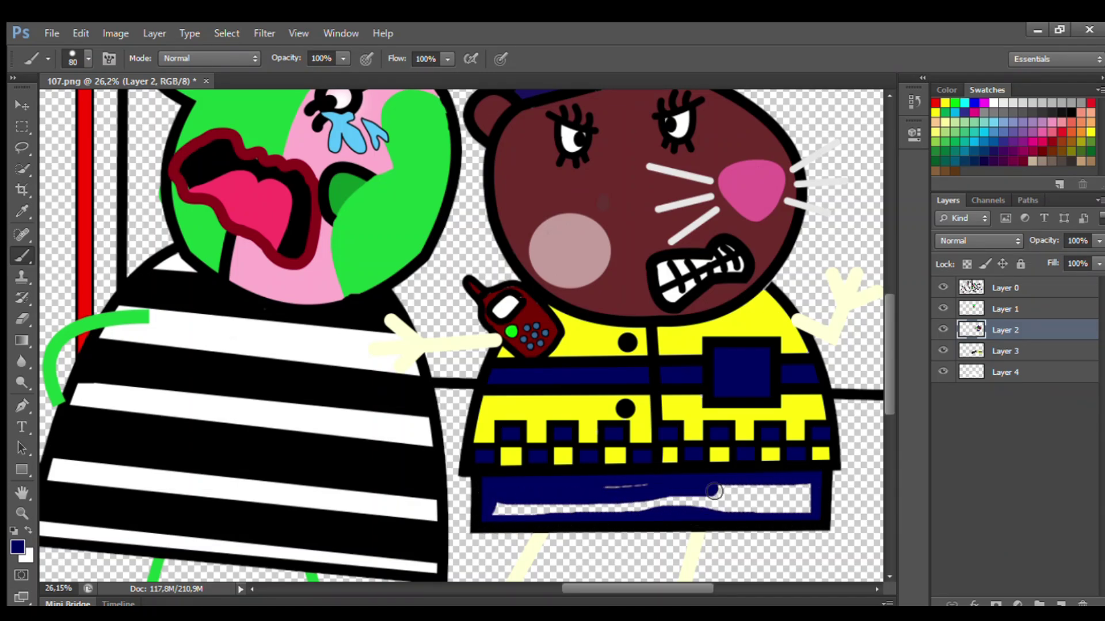
pyautogui.moveTo(613, 499)
pyautogui.mouseDown()
pyautogui.moveTo(805, 506)
pyautogui.moveTo(494, 517)
pyautogui.mouseUp()
# - On Layer 1, fill both eyes of the crying girl pig outside the bars with white
pyautogui.scroll(-3, 889, 334)
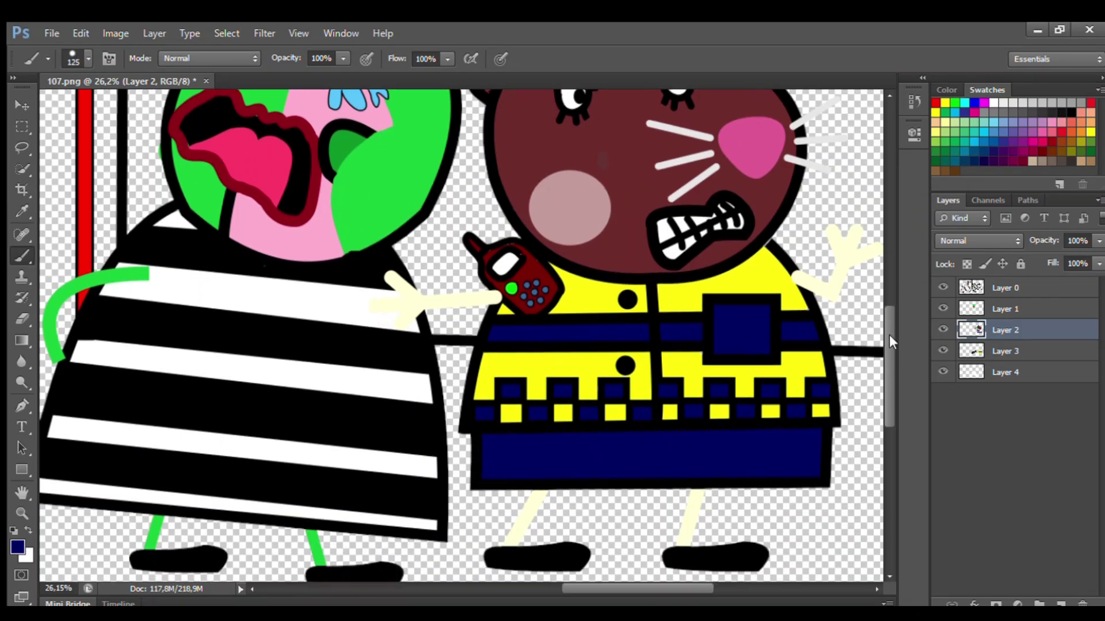
pyautogui.scroll(2, 886, 340)
pyautogui.hscroll(-10, 886, 345)
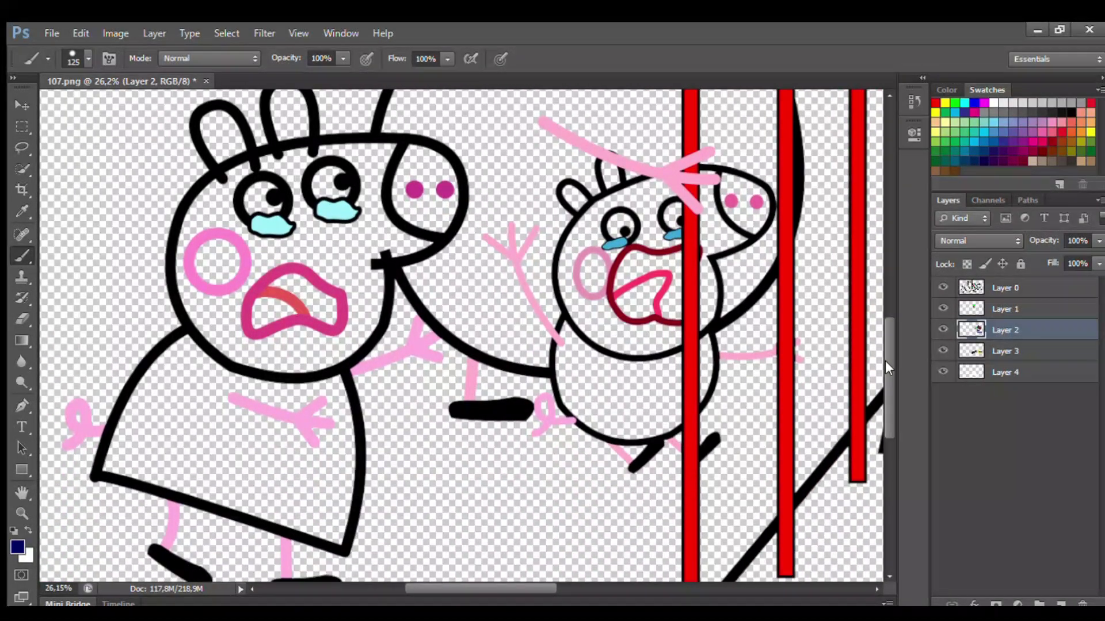
pyautogui.scroll(2, 884, 357)
pyautogui.click(1004, 309)
pyautogui.click(993, 103)
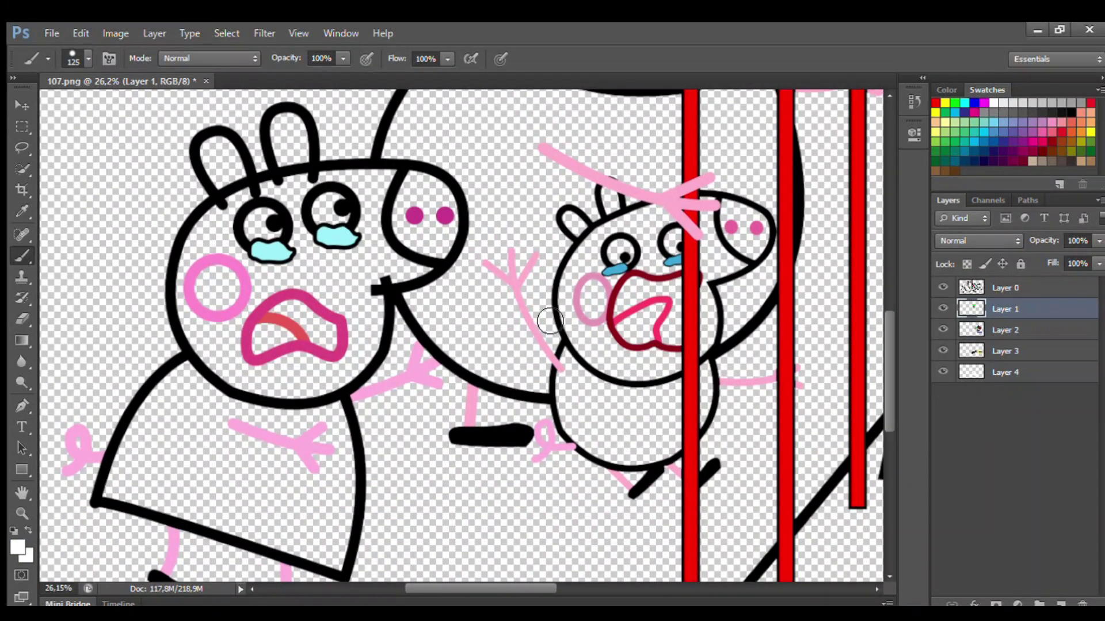
pyautogui.moveTo(271, 221); pyautogui.dragTo(274, 249)
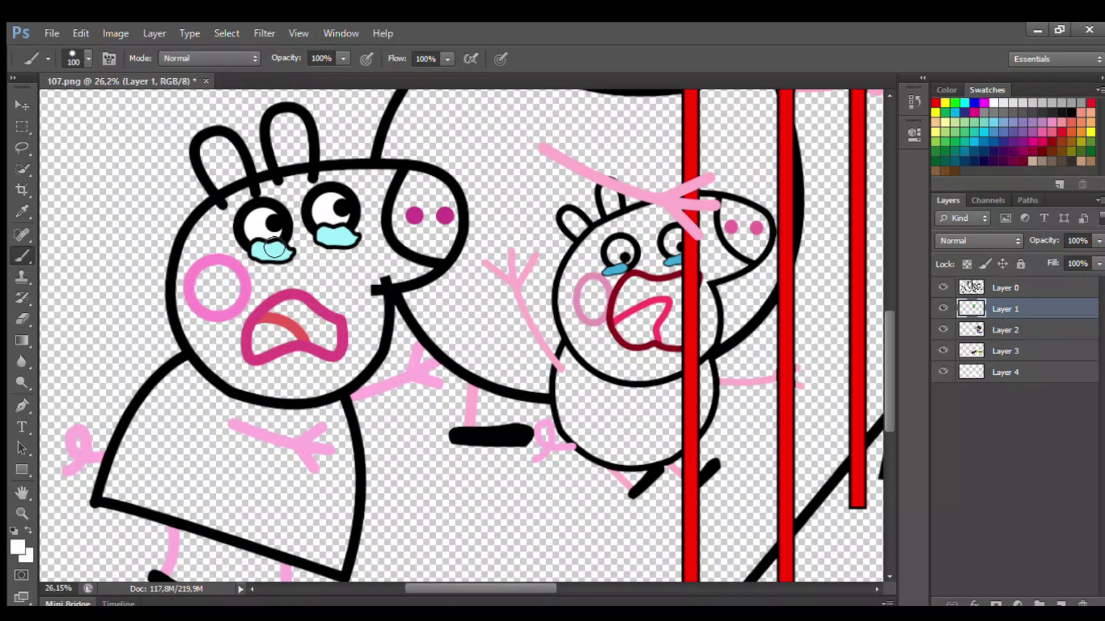
# - Sample the pink of the girl pig's cheek outline and fill the round cheek with it
pyautogui.click(22, 212)
pyautogui.click(192, 278)
pyautogui.click(23, 253)
pyautogui.press(']')
pyautogui.moveTo(209, 279); pyautogui.dragTo(212, 292)
# - Fill the girl pig's tongue with its sampled coral red and the rest of the open mouth with black
pyautogui.press('[')
pyautogui.press('[')
pyautogui.press('[')
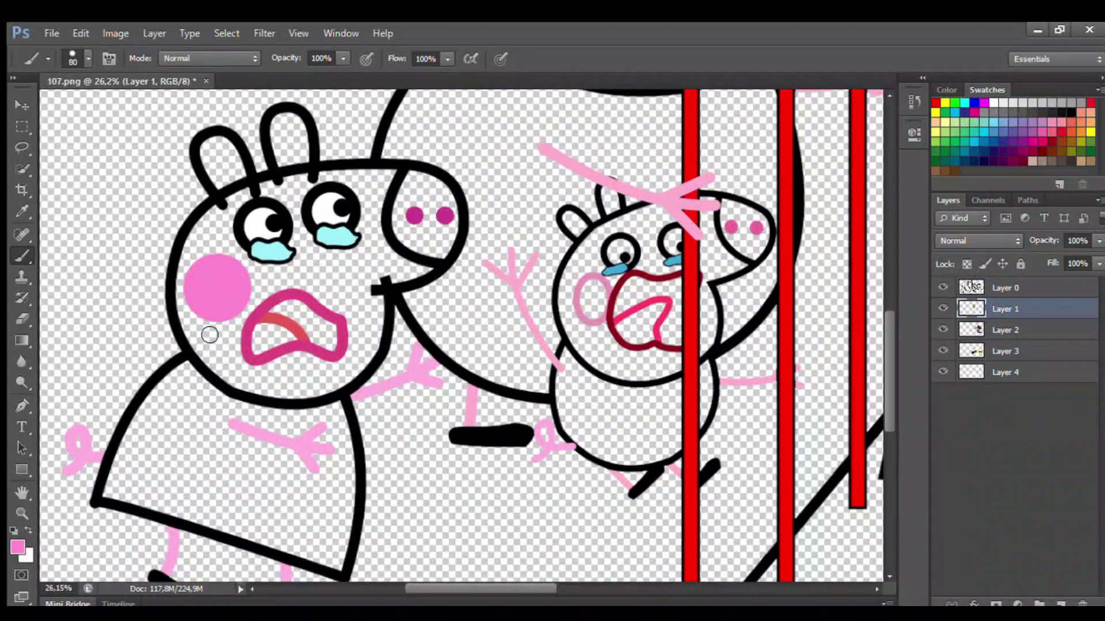
pyautogui.keyDown('alt'); pyautogui.click(275, 327); pyautogui.keyUp('alt')
pyautogui.moveTo(270, 331); pyautogui.dragTo(261, 352)
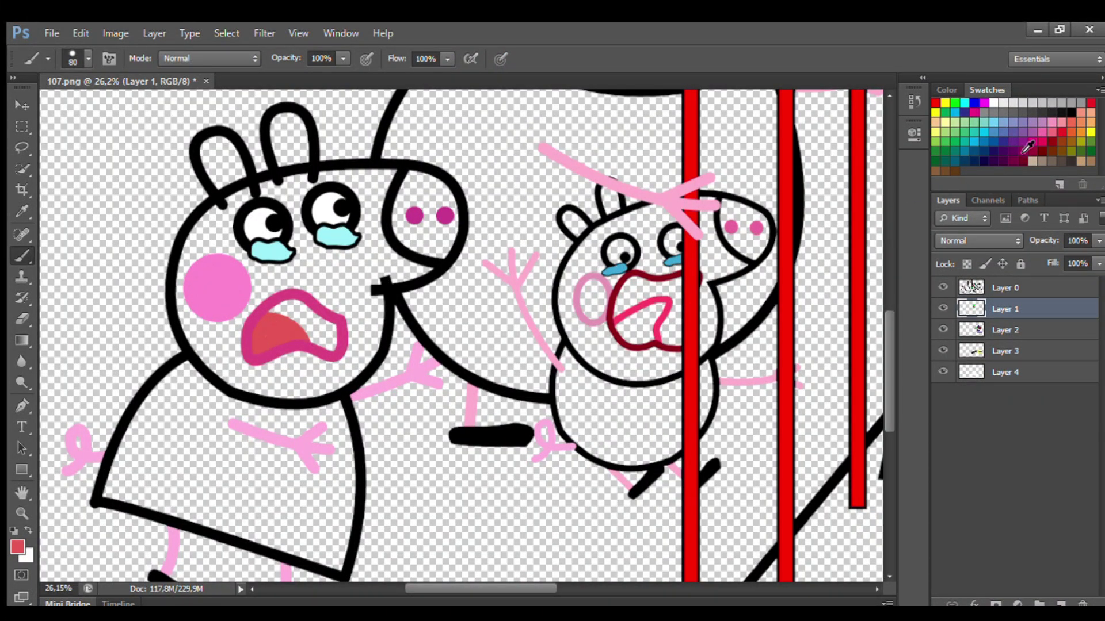
pyautogui.moveTo(279, 313)
pyautogui.mouseDown()
pyautogui.moveTo(307, 311)
pyautogui.moveTo(335, 344)
pyautogui.mouseUp()
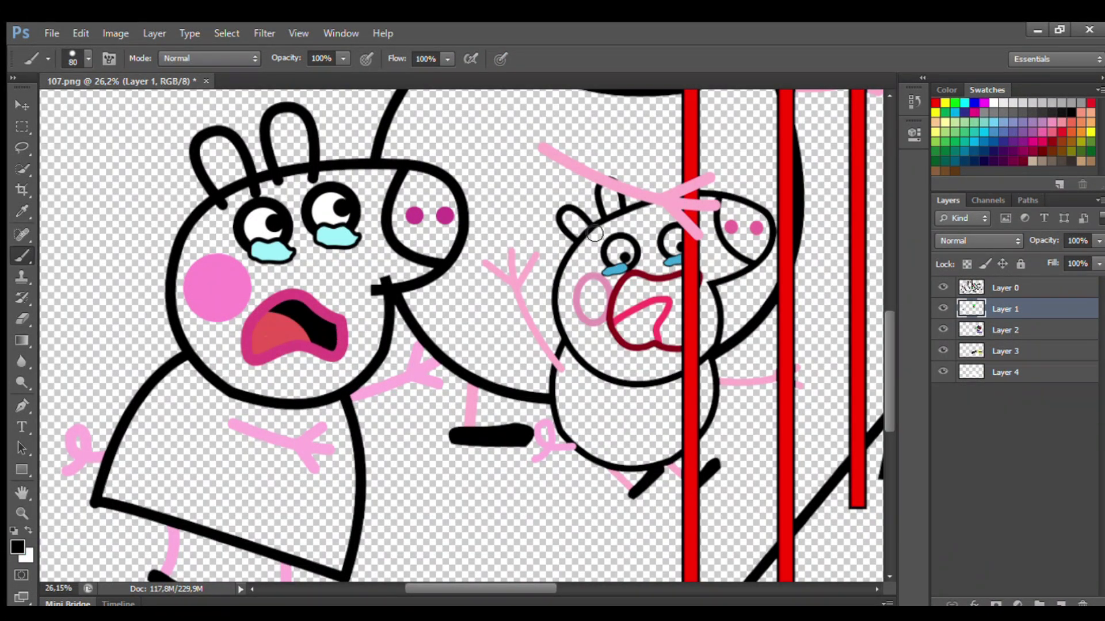
# - On Layer 2, fill the girl pig's ears, head and snout with the light pink sampled from her arm
pyautogui.hotkey('alt', '[')
pyautogui.click(22, 211)
pyautogui.click(246, 435)
pyautogui.click(22, 256)
pyautogui.press(']')
pyautogui.press(']')
pyautogui.press(']')
pyautogui.moveTo(222, 147); pyautogui.dragTo(247, 187)
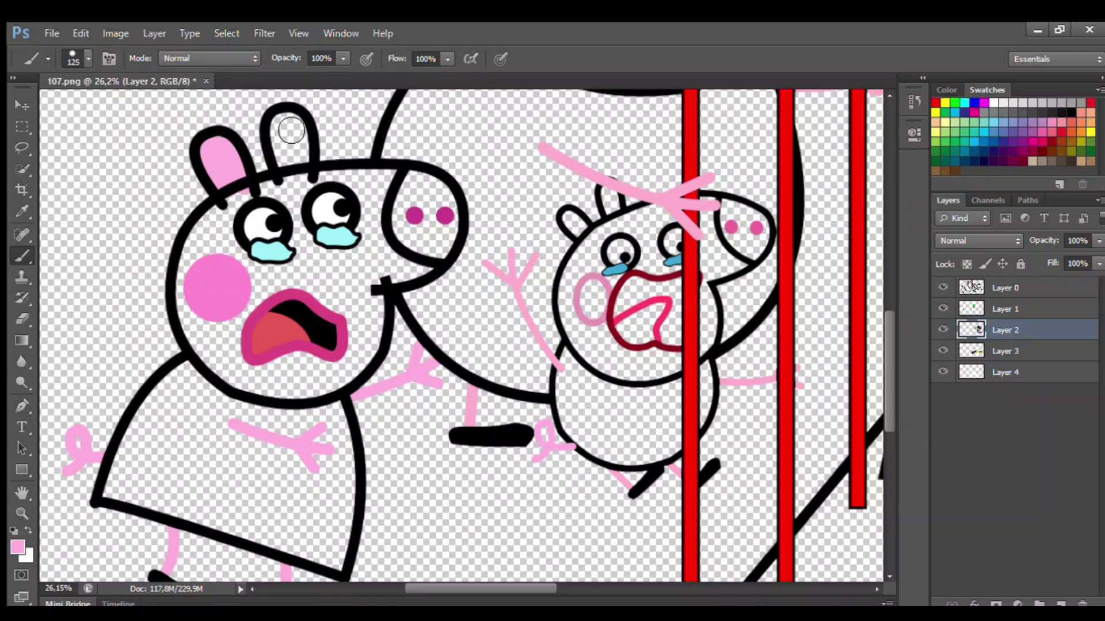
pyautogui.moveTo(291, 131); pyautogui.dragTo(305, 153)
pyautogui.moveTo(417, 184)
pyautogui.mouseDown()
pyautogui.moveTo(276, 193)
pyautogui.moveTo(189, 300)
pyautogui.moveTo(312, 399)
pyautogui.moveTo(419, 273)
pyautogui.moveTo(427, 220)
pyautogui.moveTo(245, 250)
pyautogui.moveTo(347, 309)
pyautogui.moveTo(258, 368)
pyautogui.mouseUp()
pyautogui.press(']')
pyautogui.press(']')
pyautogui.press(']')
# - Sample the red of the prison bars and fill the girl pig's dress with it
pyautogui.keyDown('alt'); pyautogui.click(857, 193); pyautogui.keyUp('alt')
pyautogui.press('[')
pyautogui.press('[')
pyautogui.press('[')
pyautogui.moveTo(192, 371)
pyautogui.mouseDown()
pyautogui.moveTo(159, 416)
pyautogui.moveTo(120, 499)
pyautogui.moveTo(176, 507)
pyautogui.moveTo(345, 569)
pyautogui.moveTo(354, 489)
pyautogui.moveTo(344, 418)
pyautogui.moveTo(206, 406)
pyautogui.moveTo(295, 453)
pyautogui.moveTo(248, 455)
pyautogui.moveTo(232, 469)
pyautogui.moveTo(299, 506)
pyautogui.moveTo(221, 497)
pyautogui.moveTo(247, 456)
pyautogui.mouseUp()
pyautogui.press(']')
pyautogui.press(']')
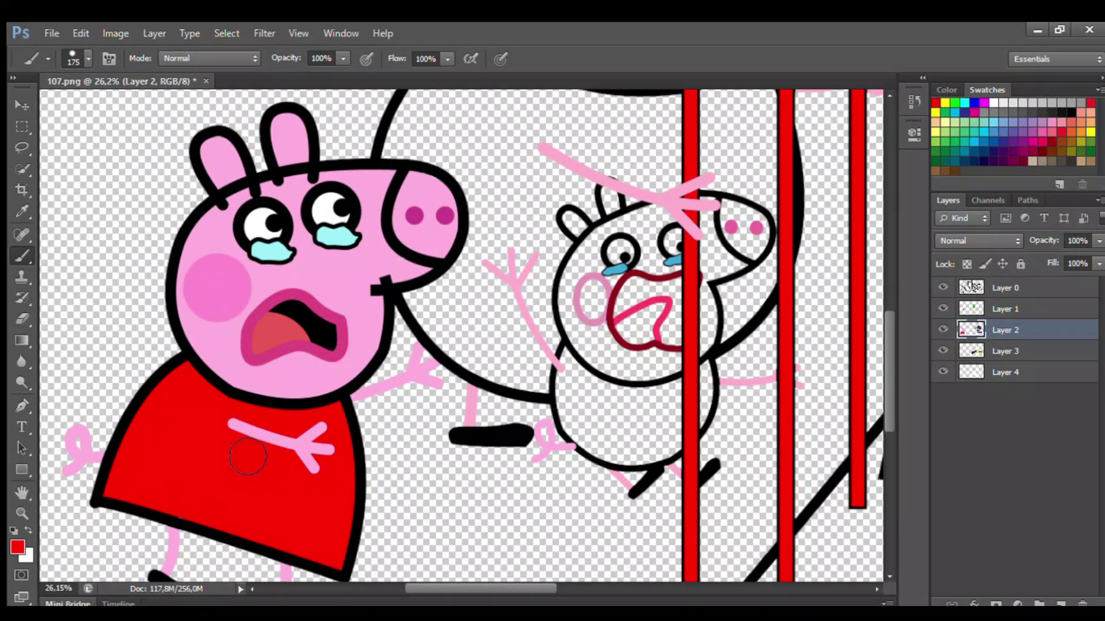
# - On Layer 1, fill the small pig's cheek with its outline pink and colour his open mouth black with a crimson-pink tongue
pyautogui.click(1013, 311)
pyautogui.press('[')
pyautogui.keyDown('alt'); pyautogui.click(588, 299); pyautogui.keyUp('alt')
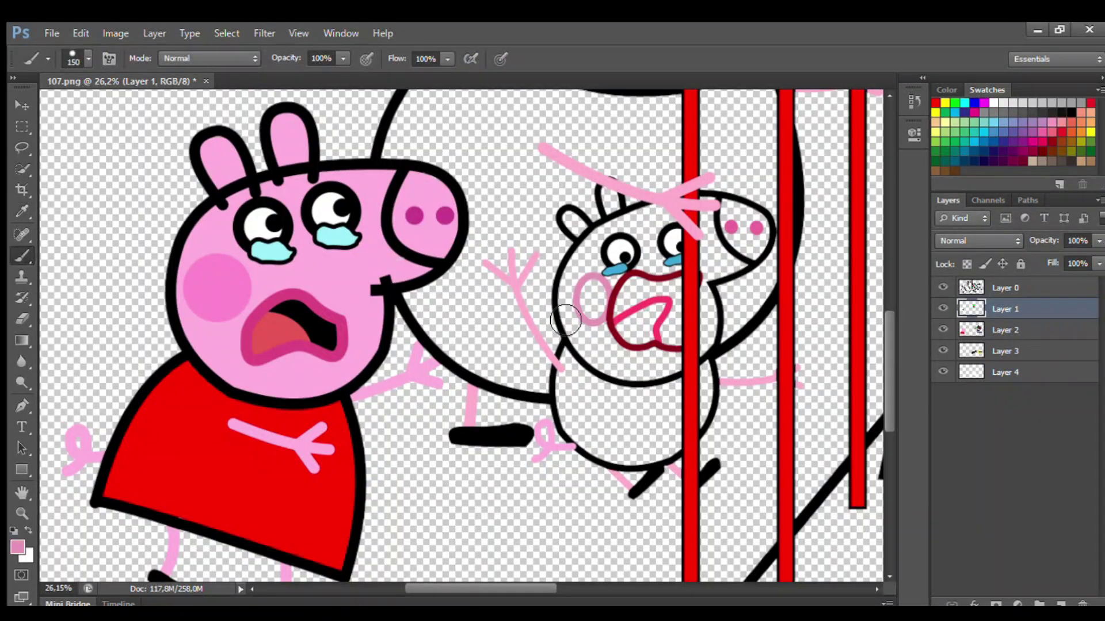
pyautogui.moveTo(590, 291); pyautogui.dragTo(601, 317)
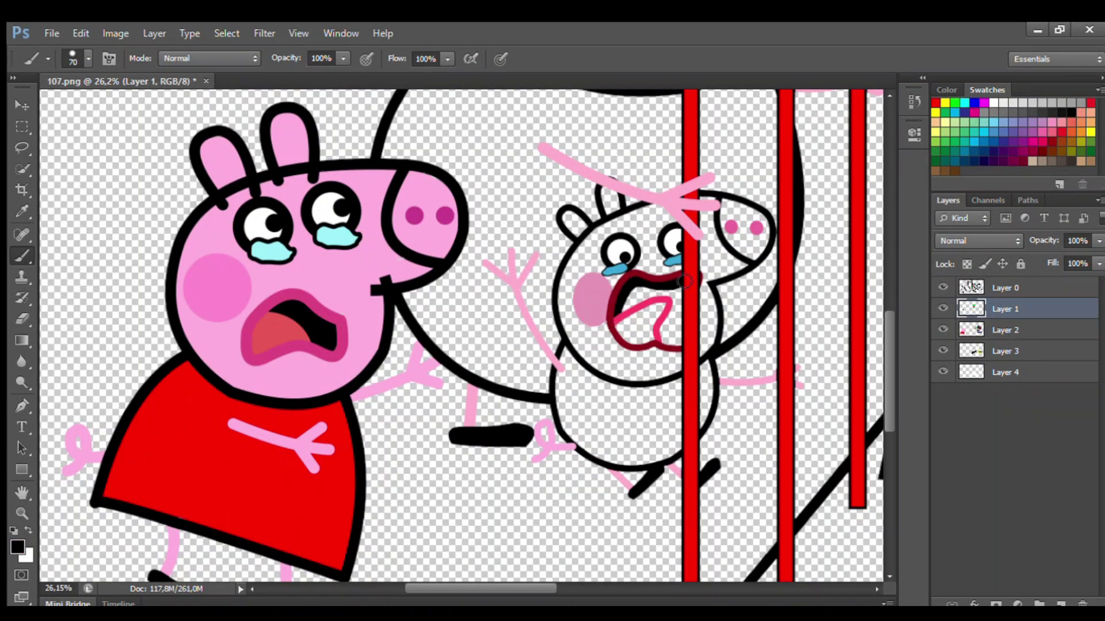
pyautogui.moveTo(674, 298)
pyautogui.mouseDown()
pyautogui.moveTo(627, 304)
pyautogui.moveTo(639, 294)
pyautogui.moveTo(684, 303)
pyautogui.moveTo(657, 309)
pyautogui.mouseUp()
pyautogui.keyDown('alt'); pyautogui.click(612, 311); pyautogui.keyUp('alt')
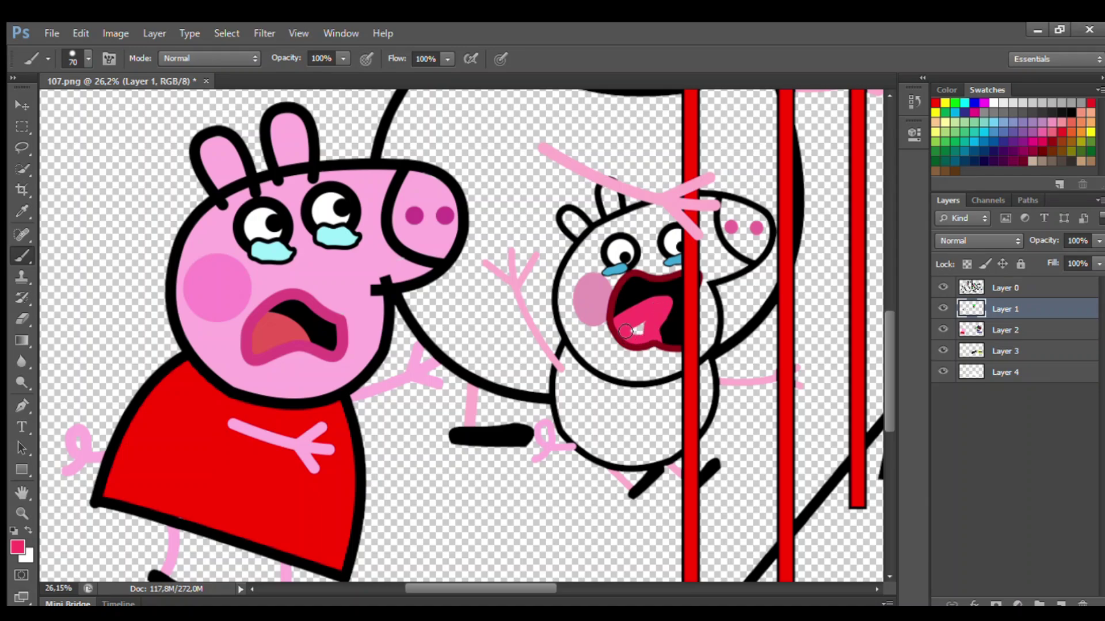
# - On Layer 2, fill the small pig's ears, head and snout with the light pink sampled from the girl pig
pyautogui.click(1004, 333)
pyautogui.keyDown('alt'); pyautogui.click(213, 249); pyautogui.keyUp('alt')
pyautogui.press(']')
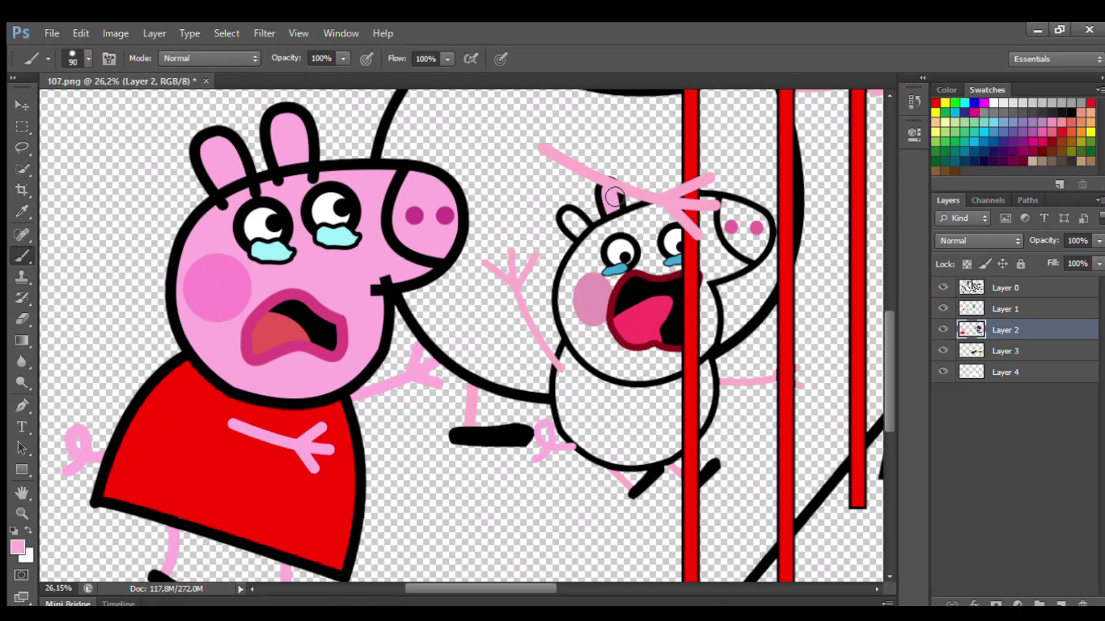
pyautogui.moveTo(614, 197)
pyautogui.mouseDown()
pyautogui.moveTo(618, 222)
pyautogui.moveTo(588, 233)
pyautogui.moveTo(575, 322)
pyautogui.moveTo(606, 364)
pyautogui.moveTo(646, 376)
pyautogui.moveTo(710, 353)
pyautogui.moveTo(705, 283)
pyautogui.moveTo(763, 253)
pyautogui.moveTo(737, 218)
pyautogui.moveTo(635, 235)
pyautogui.moveTo(716, 259)
pyautogui.moveTo(606, 275)
pyautogui.moveTo(633, 354)
pyautogui.mouseUp()
# - Fill the small pig's shirt with medium blue, working around the prison bar and the outlines
pyautogui.press(']')
pyautogui.press(']')
pyautogui.press('[')
pyautogui.press('[')
pyautogui.moveTo(561, 359)
pyautogui.mouseDown()
pyautogui.moveTo(589, 381)
pyautogui.moveTo(645, 396)
pyautogui.moveTo(714, 368)
pyautogui.mouseUp()
pyautogui.moveTo(679, 452)
pyautogui.mouseDown()
pyautogui.moveTo(642, 460)
pyautogui.moveTo(588, 448)
pyautogui.moveTo(566, 403)
pyautogui.moveTo(658, 412)
pyautogui.moveTo(637, 418)
pyautogui.moveTo(663, 439)
pyautogui.mouseUp()
# - On Layer 3, fill the large father pig's body with a teal green
pyautogui.scroll(3, 881, 300)
pyautogui.click(1004, 351)
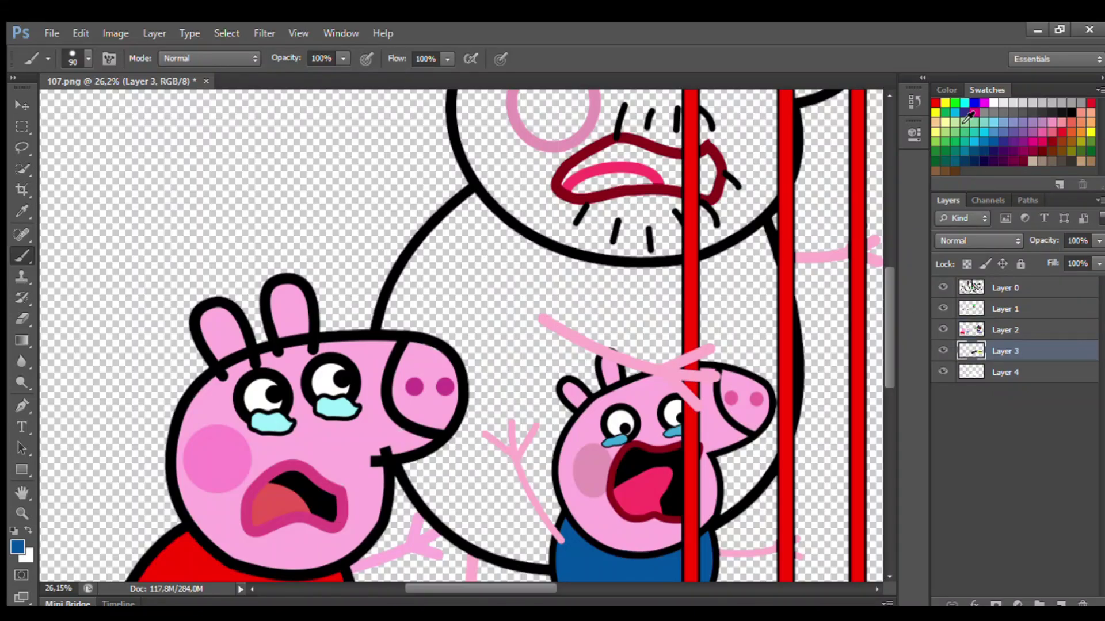
pyautogui.click(15, 545)
pyautogui.click(523, 296)
pyautogui.click(780, 196)
pyautogui.press(']')
pyautogui.press(']')
pyautogui.moveTo(476, 209)
pyautogui.mouseDown()
pyautogui.moveTo(430, 260)
pyautogui.moveTo(478, 373)
pyautogui.moveTo(430, 489)
pyautogui.moveTo(501, 549)
pyautogui.moveTo(544, 478)
pyautogui.moveTo(735, 375)
pyautogui.moveTo(748, 507)
pyautogui.moveTo(765, 259)
pyautogui.moveTo(631, 281)
pyautogui.moveTo(489, 235)
pyautogui.moveTo(484, 278)
pyautogui.moveTo(748, 316)
pyautogui.moveTo(695, 365)
pyautogui.moveTo(483, 368)
pyautogui.moveTo(506, 424)
pyautogui.moveTo(478, 501)
pyautogui.moveTo(518, 526)
pyautogui.mouseUp()
pyautogui.press(']')
pyautogui.press(']')
# - On Layer 1, fill the whites of the father pig's eyes with white
pyautogui.moveTo(889, 286); pyautogui.dragTo(888, 236)
pyautogui.click(1005, 309)
pyautogui.click(994, 103)
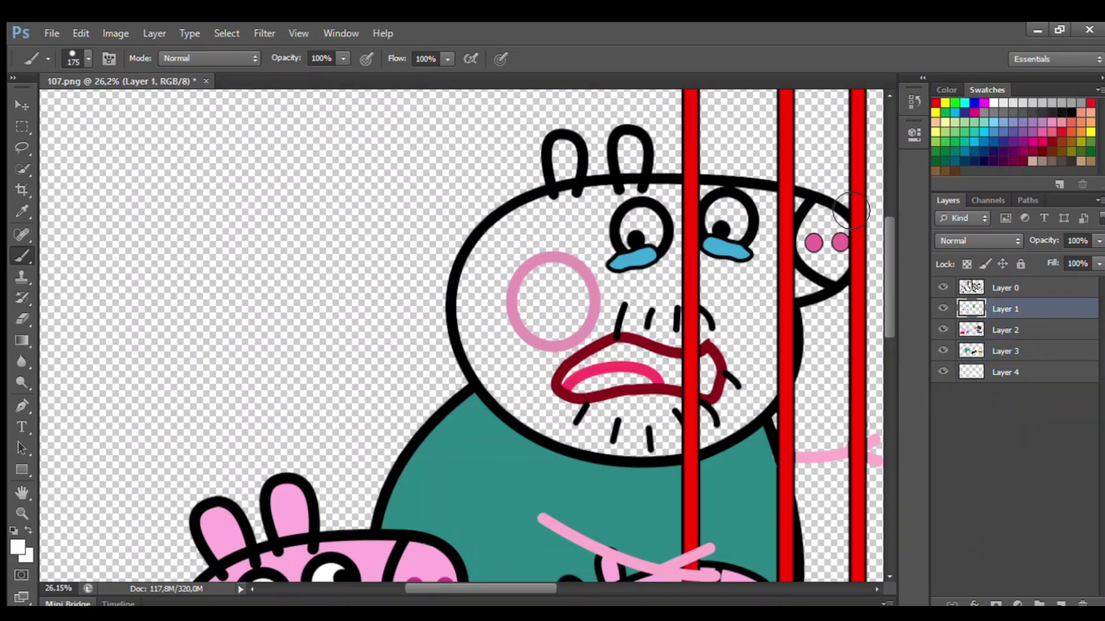
pyautogui.press(']')
pyautogui.press(']')
pyautogui.press(']')
pyautogui.click(643, 230)
# - Sample the pink of the father pig's cheek outline and fill the round cheek with it
pyautogui.keyDown('alt'); pyautogui.click(584, 273); pyautogui.keyUp('alt')
pyautogui.press(']')
pyautogui.press(']')
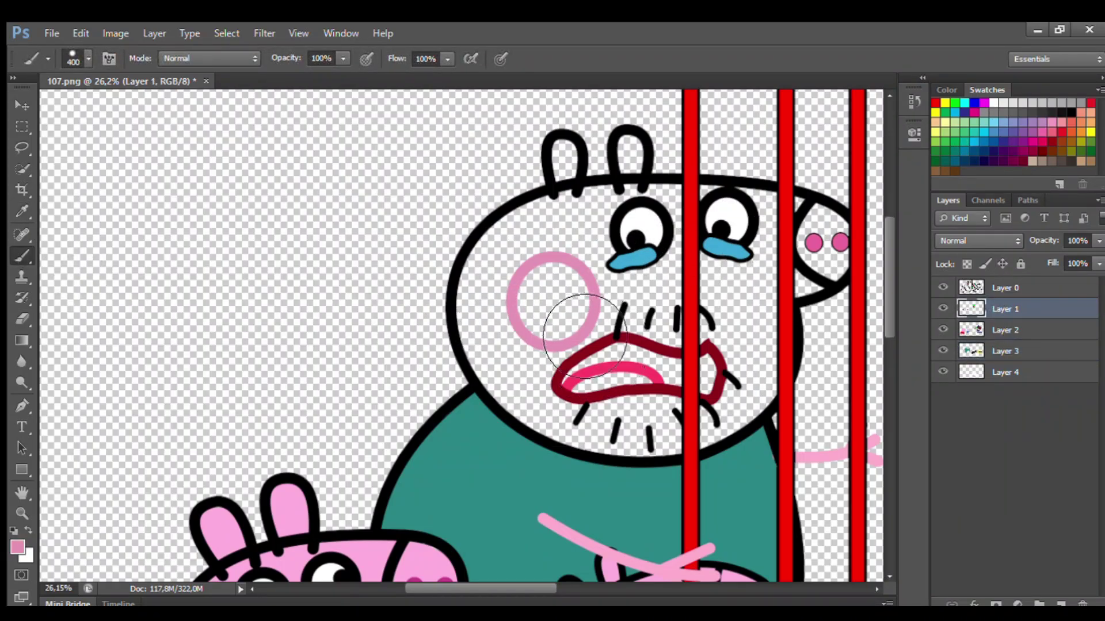
pyautogui.moveTo(567, 292); pyautogui.dragTo(552, 323)
# - Fill the father pig's open mouth with black and his tongue with its sampled crimson pink
pyautogui.press('d')
pyautogui.press('[')
pyautogui.press('[')
pyautogui.moveTo(578, 369)
pyautogui.mouseDown()
pyautogui.moveTo(695, 363)
pyautogui.moveTo(599, 361)
pyautogui.moveTo(680, 375)
pyautogui.mouseUp()
pyautogui.click(22, 211)
pyautogui.click(604, 367)
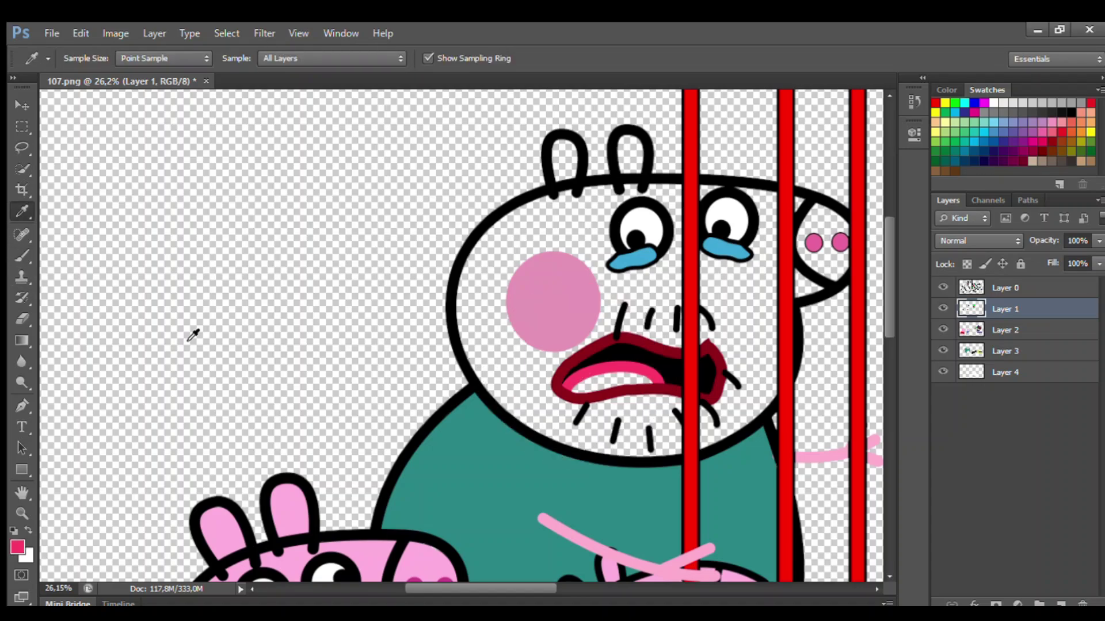
pyautogui.click(22, 256)
pyautogui.moveTo(580, 389); pyautogui.dragTo(589, 393)
# - On Layer 2, fill the father pig's ears, head and snout with the light pink sampled from his arm
pyautogui.click(1007, 332)
pyautogui.click(21, 211)
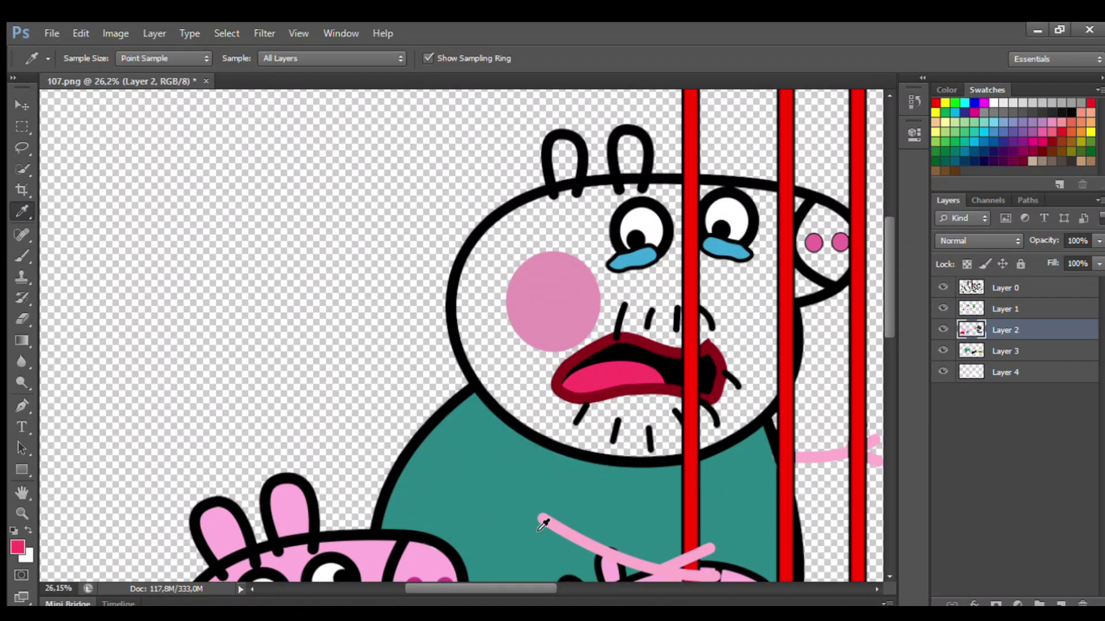
pyautogui.click(544, 522)
pyautogui.click(22, 256)
pyautogui.press(']')
pyautogui.press(']')
pyautogui.press(']')
pyautogui.press(']')
pyautogui.moveTo(566, 155)
pyautogui.mouseDown()
pyautogui.moveTo(575, 202)
pyautogui.moveTo(479, 327)
pyautogui.moveTo(581, 442)
pyautogui.moveTo(745, 425)
pyautogui.moveTo(828, 230)
pyautogui.moveTo(765, 201)
pyautogui.moveTo(602, 206)
pyautogui.mouseUp()
pyautogui.moveTo(630, 151); pyautogui.dragTo(631, 168)
pyautogui.press(']')
pyautogui.press(']')
pyautogui.moveTo(648, 216)
pyautogui.mouseDown()
pyautogui.moveTo(777, 244)
pyautogui.moveTo(771, 273)
pyautogui.moveTo(528, 309)
pyautogui.moveTo(530, 328)
pyautogui.moveTo(743, 371)
pyautogui.moveTo(565, 338)
pyautogui.mouseUp()
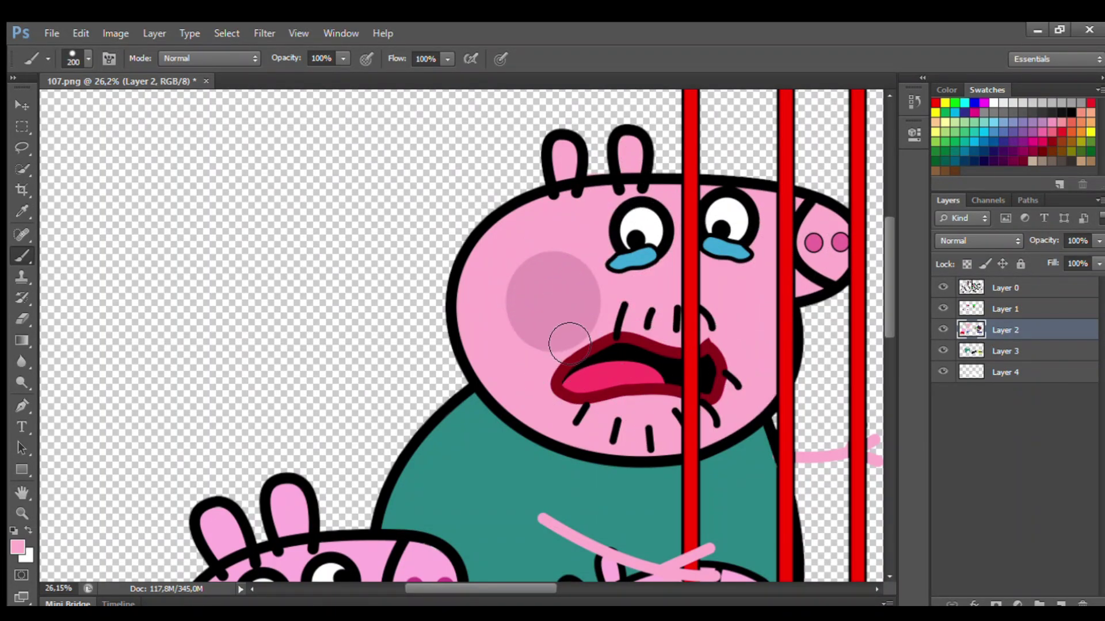
# - On a new layer beneath Layer 4, fill the cell floor with periwinkle blue
pyautogui.scroll(-2, 561, 341)
pyautogui.scroll(-2, 556, 345)
pyautogui.click(1060, 604)
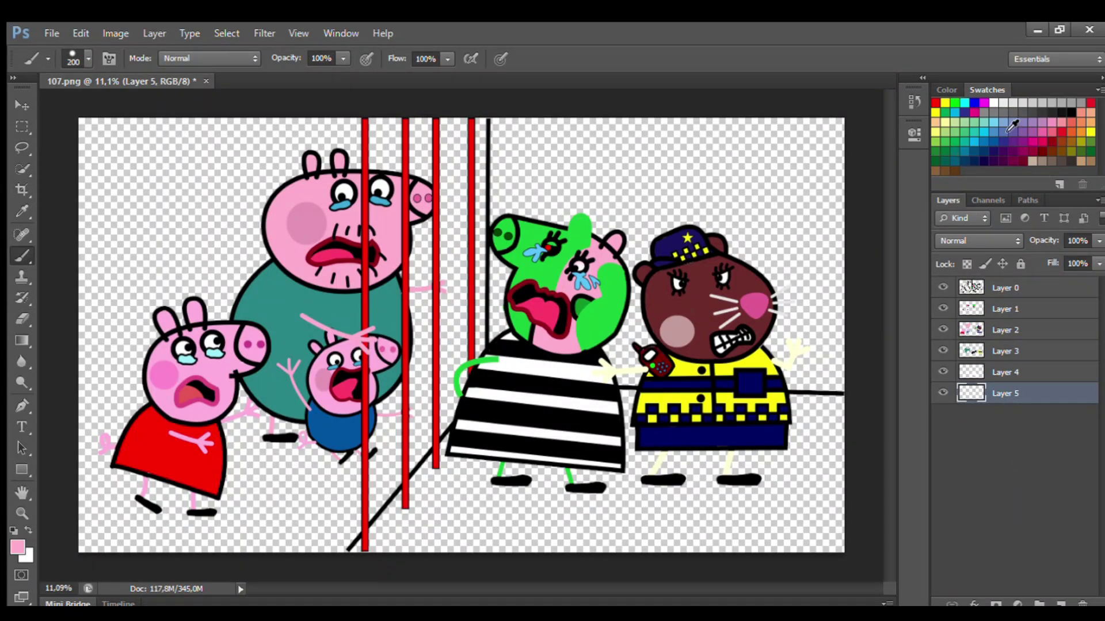
pyautogui.press(']')
pyautogui.moveTo(454, 457)
pyautogui.mouseDown()
pyautogui.moveTo(366, 566)
pyautogui.moveTo(868, 537)
pyautogui.moveTo(702, 505)
pyautogui.moveTo(848, 452)
pyautogui.moveTo(630, 447)
pyautogui.moveTo(716, 456)
pyautogui.mouseUp()
pyautogui.press(']')
pyautogui.press(']')
pyautogui.press(']')
pyautogui.press(']')
# - Paint soft dark slate-blue shadows on the floor beneath the jailed pig and the police officer
pyautogui.click(20, 546)
pyautogui.click(405, 395)
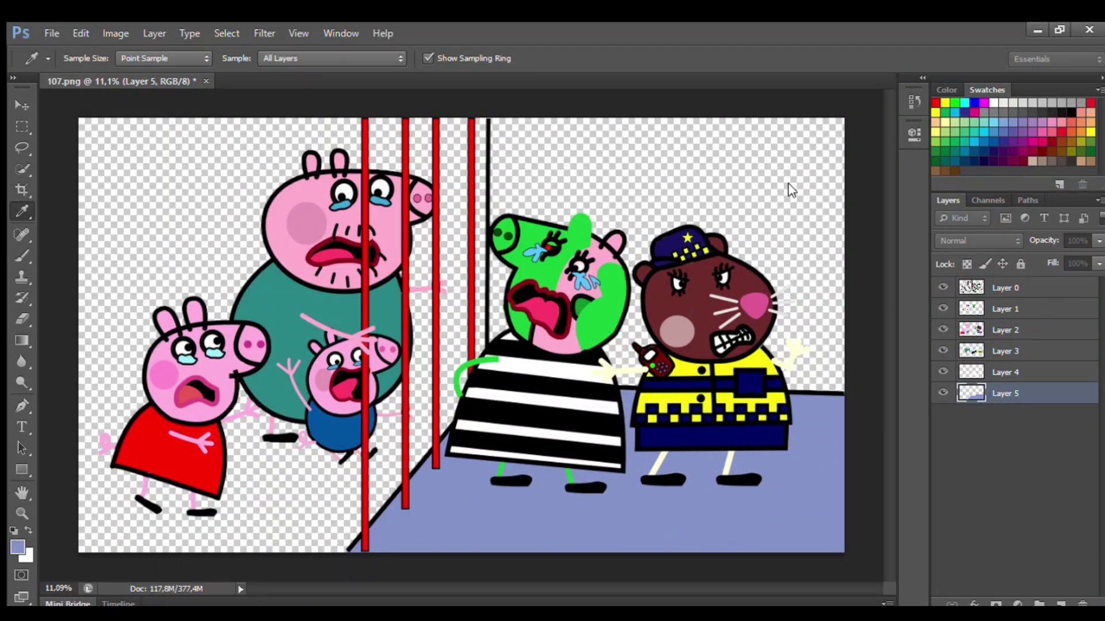
pyautogui.click(790, 187)
pyautogui.press('[')
pyautogui.press('[')
pyautogui.moveTo(571, 478)
pyautogui.mouseDown()
pyautogui.moveTo(602, 505)
pyautogui.moveTo(619, 491)
pyautogui.moveTo(772, 485)
pyautogui.moveTo(672, 480)
pyautogui.moveTo(742, 454)
pyautogui.mouseUp()
# - Add a new layer beneath the floor layer and fill the cell wall with tan
pyautogui.click(1060, 602)
pyautogui.hotkey('ctrl', '[')
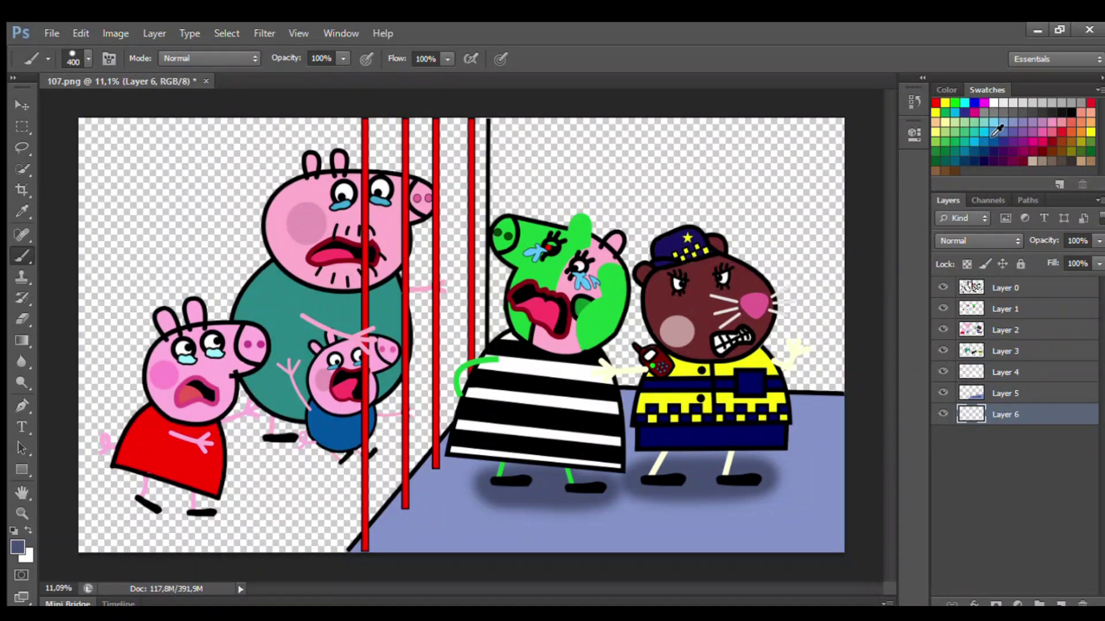
pyautogui.click(1082, 165)
pyautogui.moveTo(506, 130)
pyautogui.mouseDown()
pyautogui.moveTo(513, 351)
pyautogui.moveTo(630, 382)
pyautogui.moveTo(837, 396)
pyautogui.moveTo(844, 128)
pyautogui.moveTo(806, 156)
pyautogui.moveTo(561, 196)
pyautogui.moveTo(800, 203)
pyautogui.moveTo(607, 257)
pyautogui.moveTo(628, 366)
pyautogui.moveTo(783, 293)
pyautogui.mouseUp()
pyautogui.press(']')
pyautogui.press(']')
pyautogui.press(']')
# - Add a new layer beneath the wall layer and fill the ground behind the pig family with dark green
pyautogui.click(1061, 602)
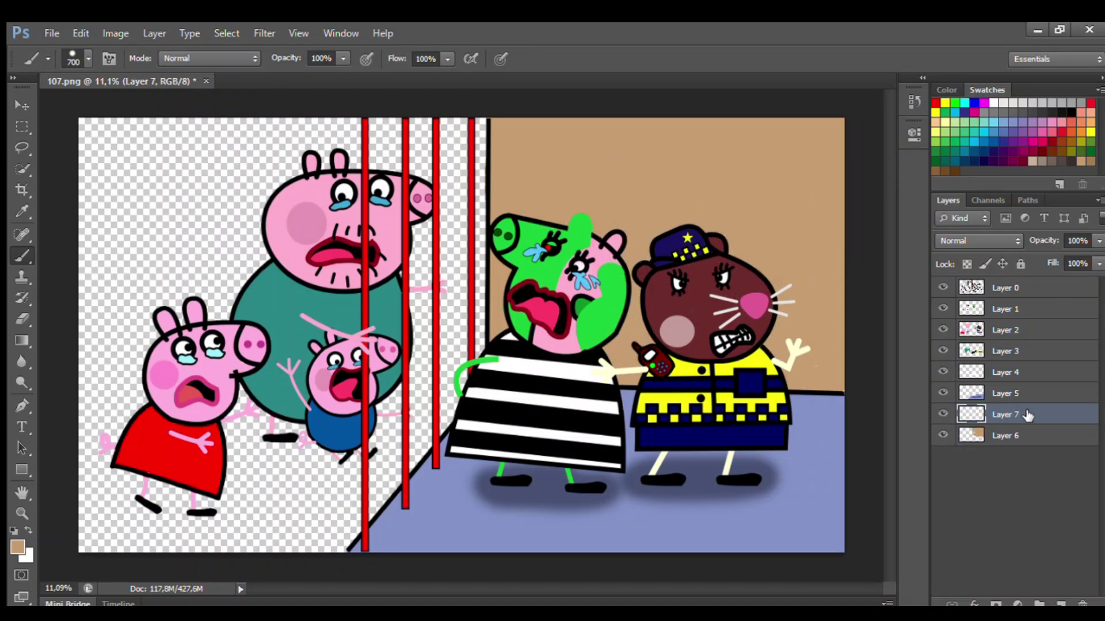
pyautogui.hotkey('ctrl', '[')
pyautogui.click(936, 162)
pyautogui.press('alt')
pyautogui.press('[')
pyautogui.press('[')
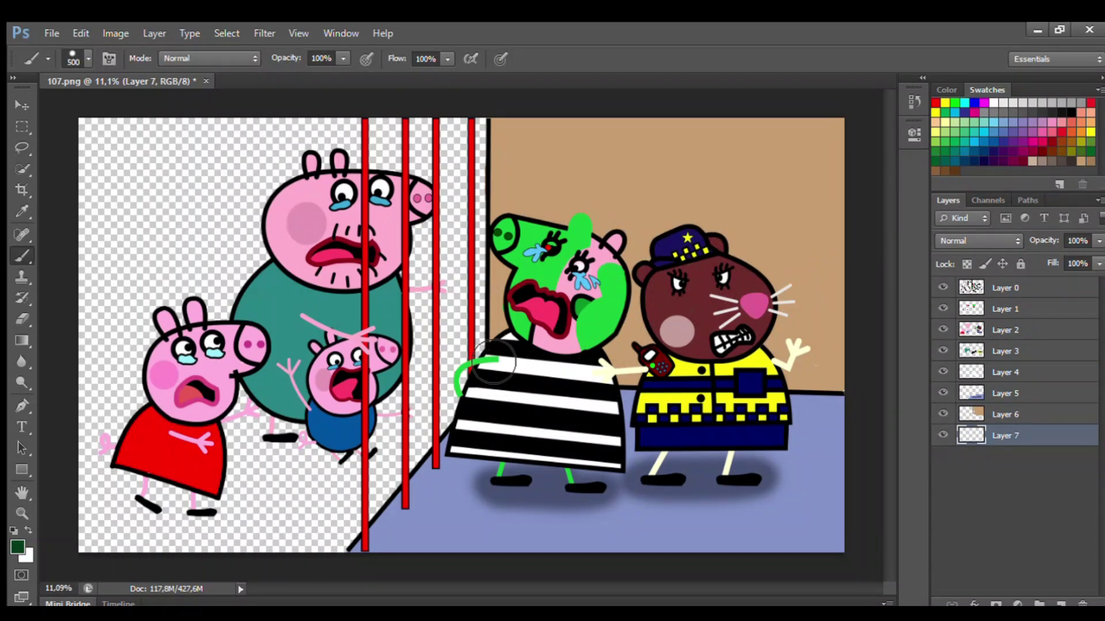
pyautogui.moveTo(466, 340)
pyautogui.mouseDown()
pyautogui.moveTo(428, 360)
pyautogui.moveTo(115, 345)
pyautogui.moveTo(132, 397)
pyautogui.moveTo(446, 449)
pyautogui.moveTo(161, 512)
pyautogui.moveTo(338, 544)
pyautogui.moveTo(392, 503)
pyautogui.mouseUp()
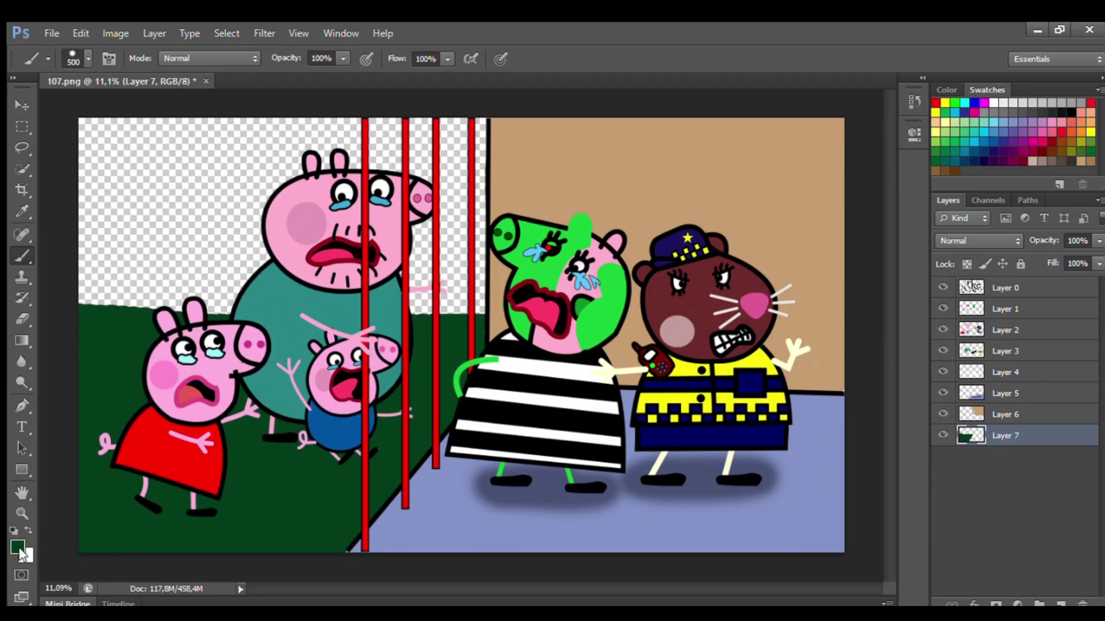
# - Paint soft shadows in a darker green on the ground beneath the father, girl and small pigs
pyautogui.press('i')
pyautogui.press('b')
pyautogui.press('[')
pyautogui.press('[')
pyautogui.moveTo(275, 448)
pyautogui.mouseDown()
pyautogui.moveTo(375, 459)
pyautogui.moveTo(239, 446)
pyautogui.mouseUp()
pyautogui.moveTo(122, 496); pyautogui.dragTo(116, 515)
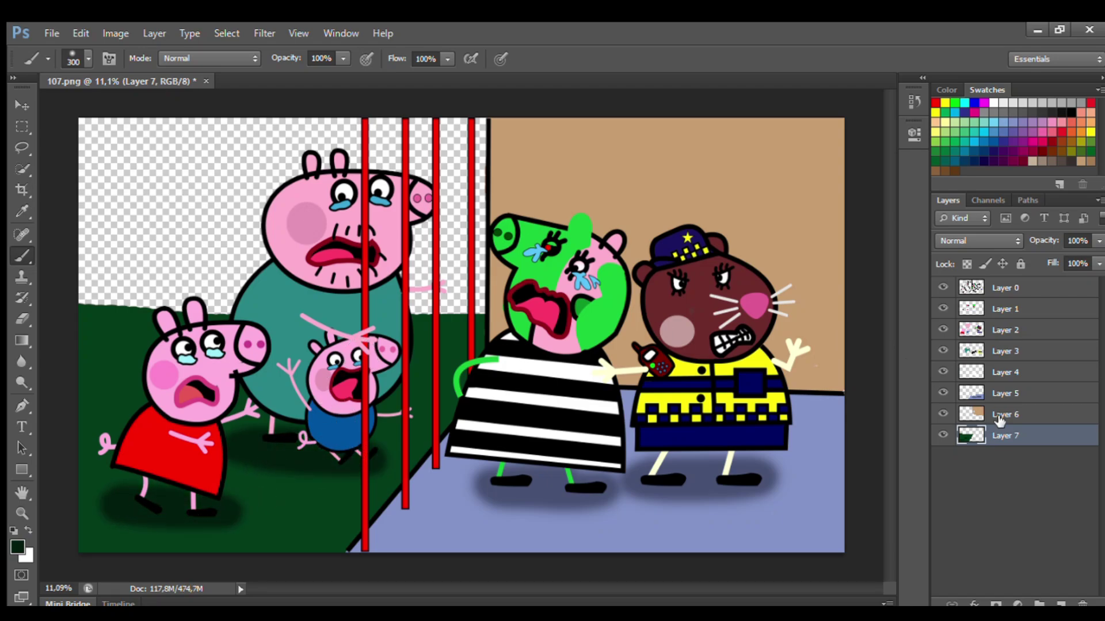
# - On a new layer beneath the ground, paint the sky blue and repaint it with very dark purple
pyautogui.click(1060, 603)
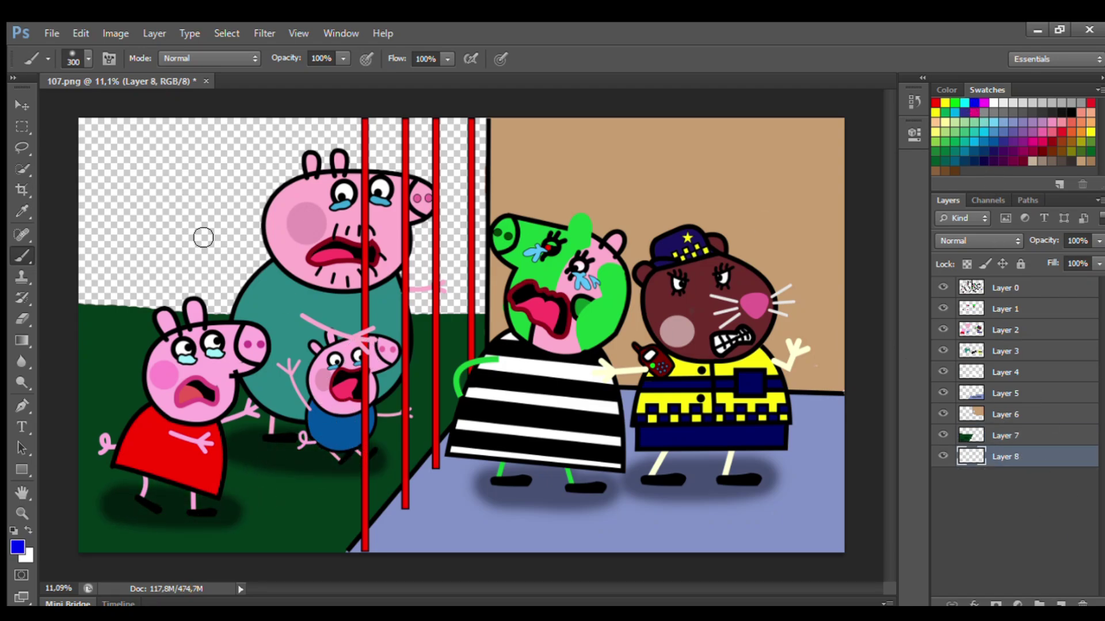
pyautogui.press(']')
pyautogui.press(']')
pyautogui.press(']')
pyautogui.moveTo(101, 131)
pyautogui.mouseDown()
pyautogui.moveTo(168, 150)
pyautogui.moveTo(322, 138)
pyautogui.moveTo(305, 181)
pyautogui.mouseUp()
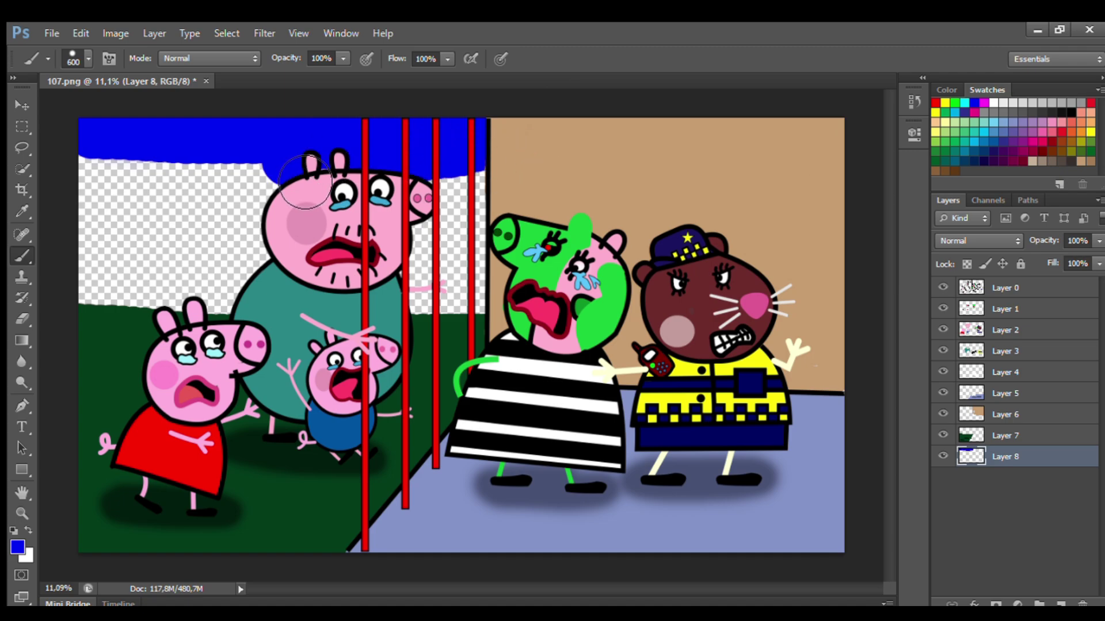
pyautogui.press('i')
pyautogui.press('b')
pyautogui.moveTo(98, 138)
pyautogui.mouseDown()
pyautogui.moveTo(217, 167)
pyautogui.moveTo(185, 185)
pyautogui.moveTo(437, 219)
pyautogui.moveTo(417, 319)
pyautogui.moveTo(98, 308)
pyautogui.moveTo(346, 265)
pyautogui.mouseUp()
# - Shade the sky around the father pig with a near-black purple and scatter small white stars across it
pyautogui.press('i')
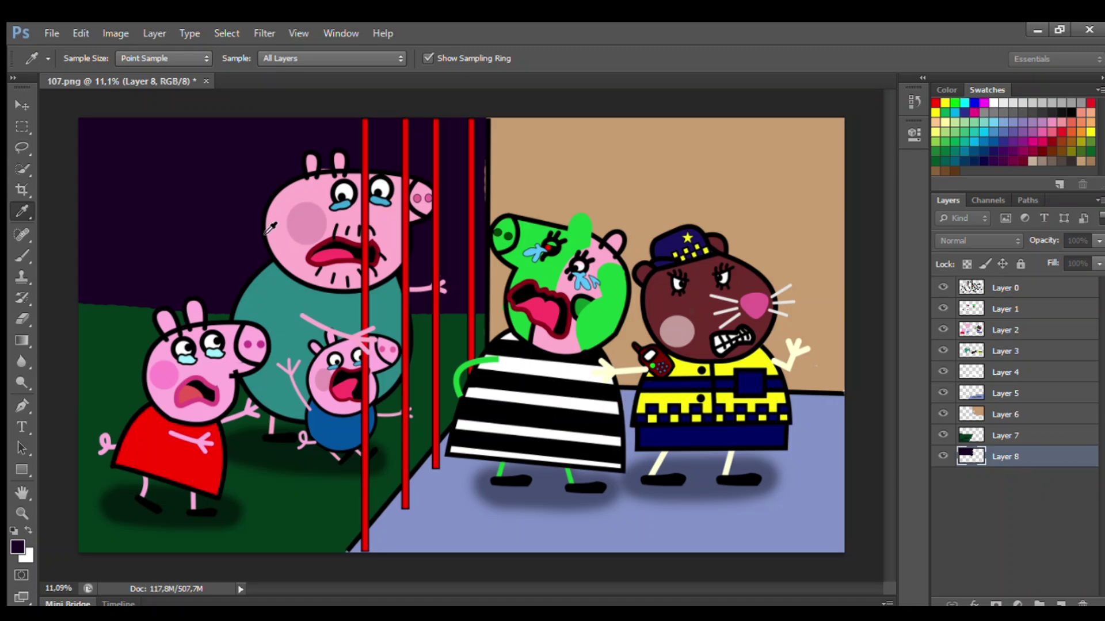
pyautogui.press('b')
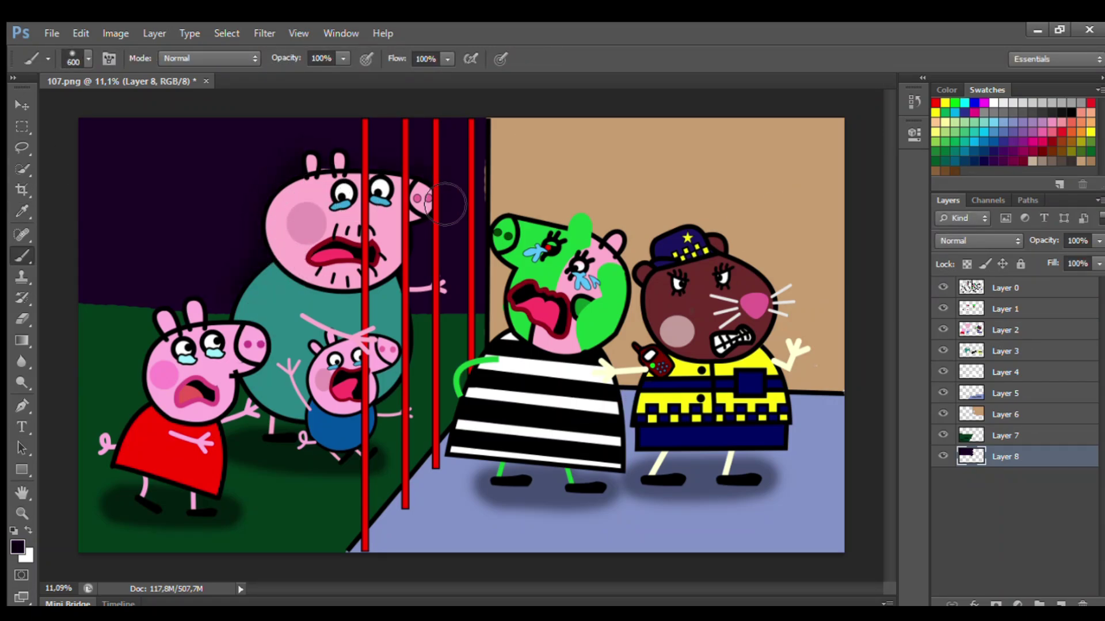
pyautogui.click(19, 547)
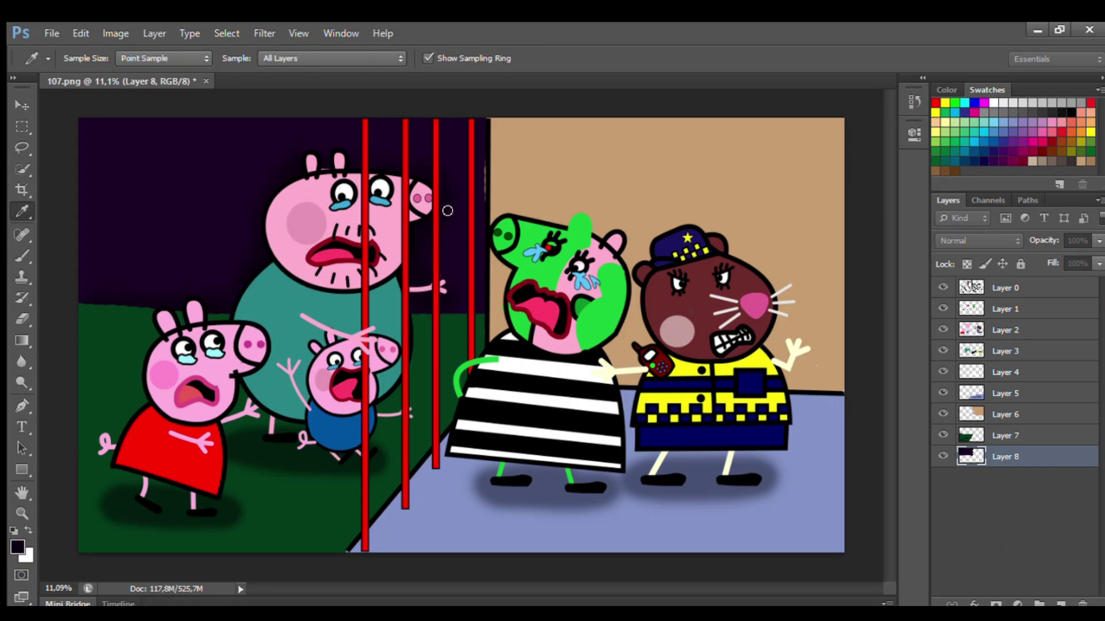
pyautogui.click(447, 211)
pyautogui.click(782, 197)
pyautogui.press('[')
pyautogui.press('[')
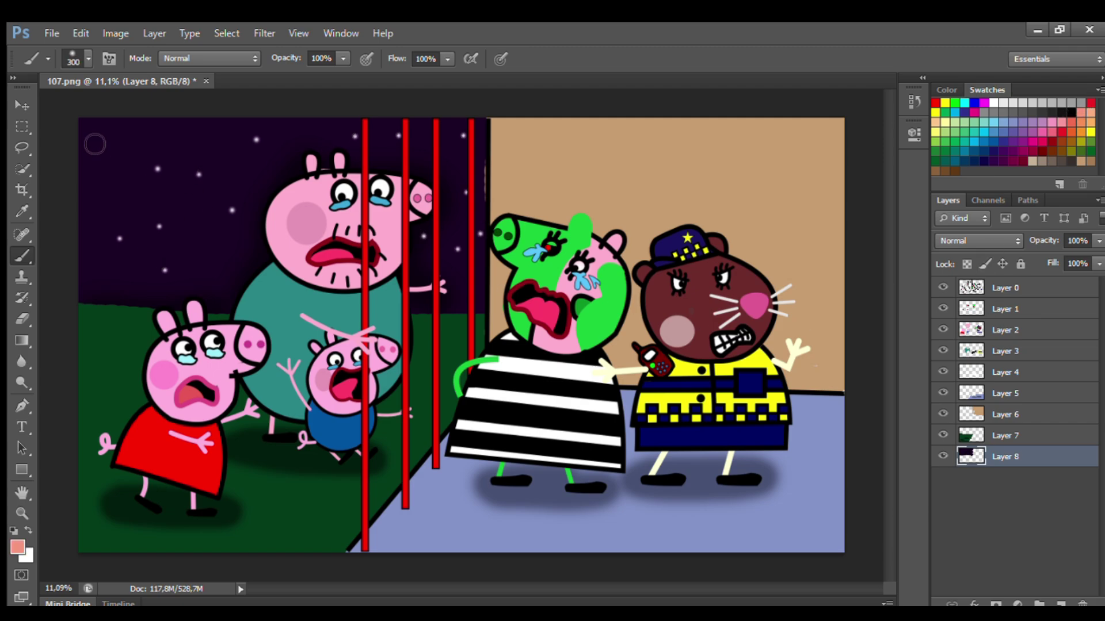
# - Paint a soft salmon moon in the upper-left corner of the sky and cover its centre with red
pyautogui.press(']')
pyautogui.moveTo(94, 144); pyautogui.dragTo(92, 135)
pyautogui.click(935, 102)
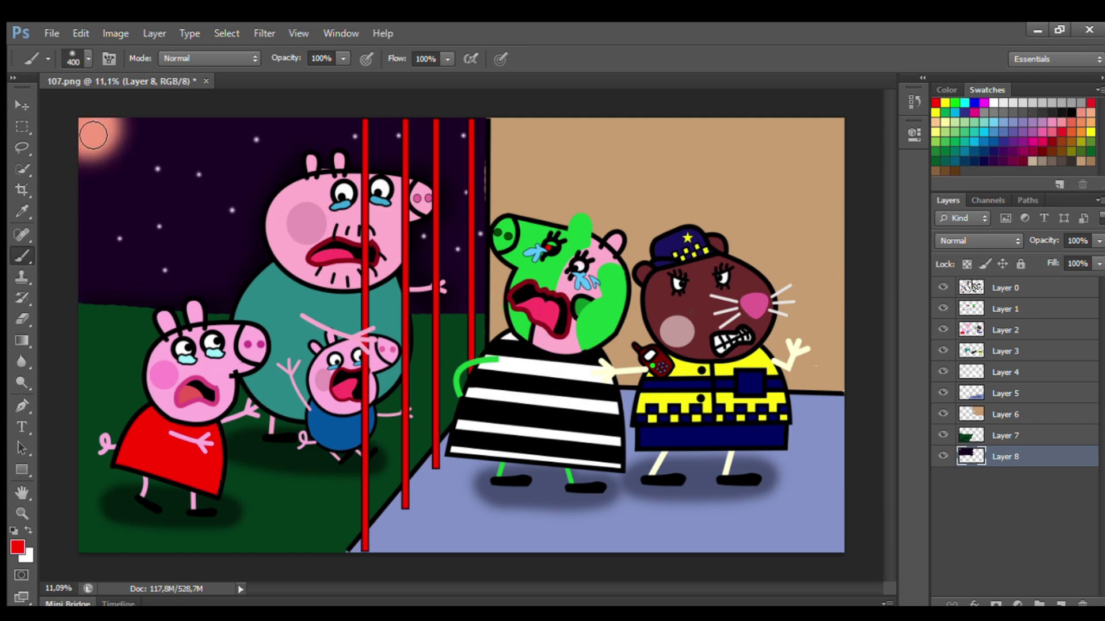
pyautogui.click(96, 136)
pyautogui.press(']')
pyautogui.press(']')
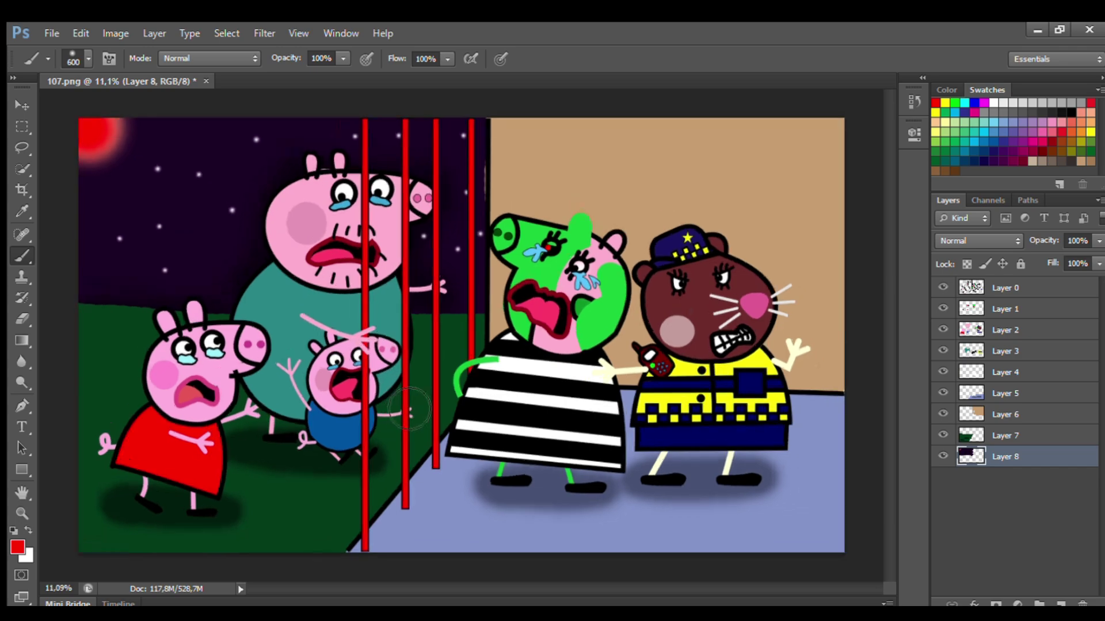